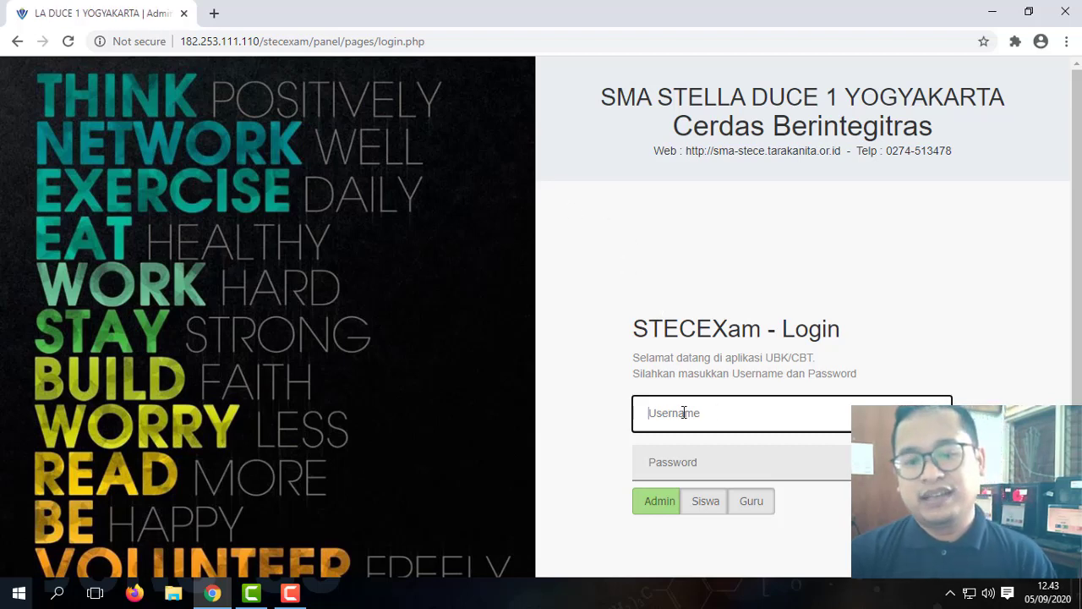
Sign in to the STECEXam admin panel with the username admin and the account password.
{"action": "type", "text": "A"}
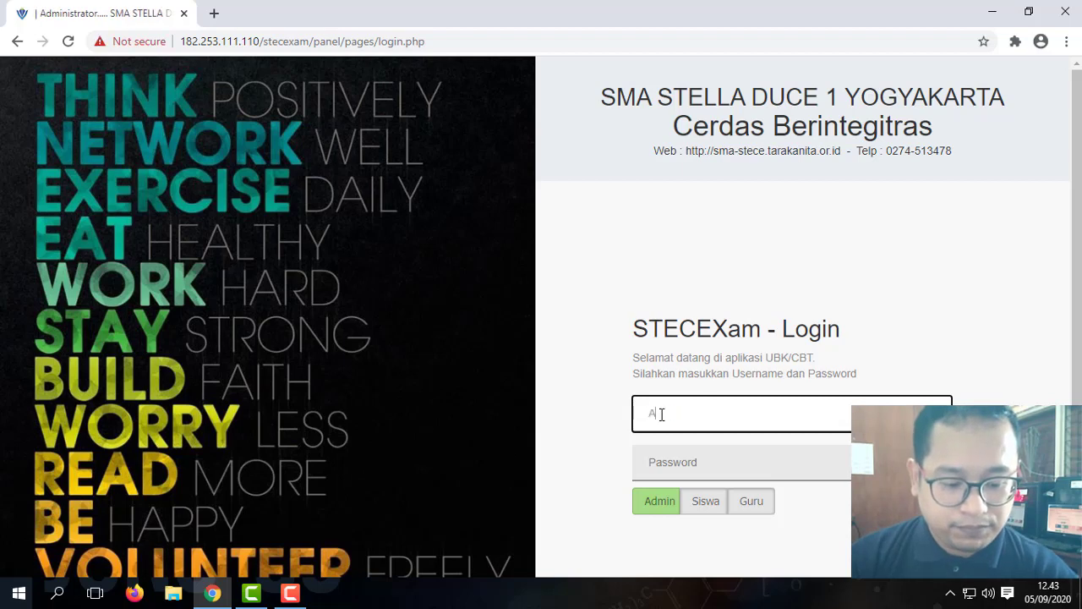
{"action": "type", "text": "DMIN"}
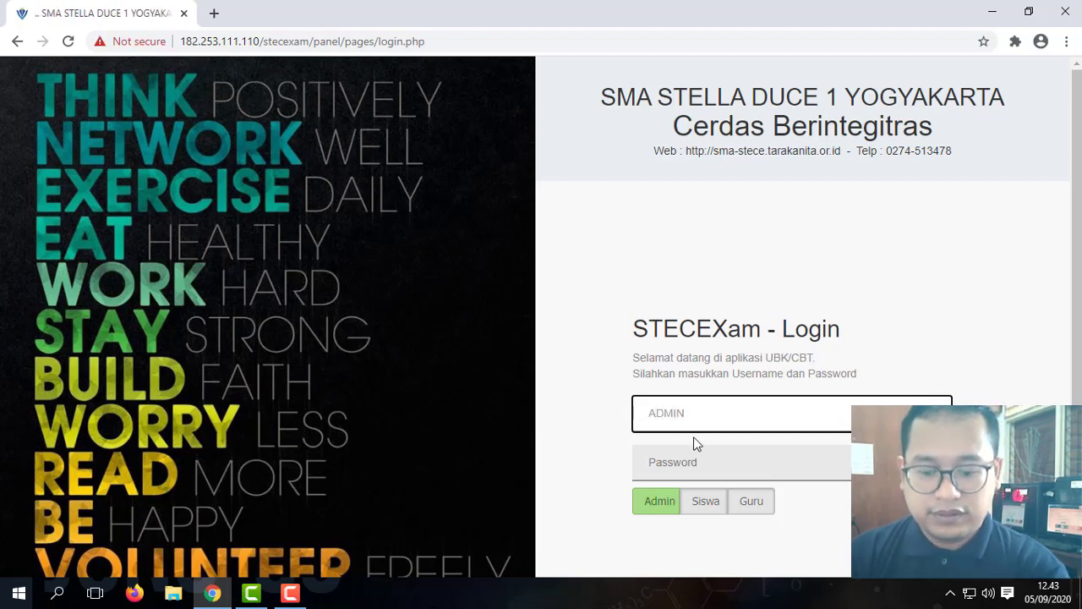
{"action": "key", "text": "BackSpace"}
{"action": "key", "text": "BackSpace"}
{"action": "key", "text": "BackSpace"}
{"action": "key", "text": "BackSpace"}
{"action": "type", "text": "a"}
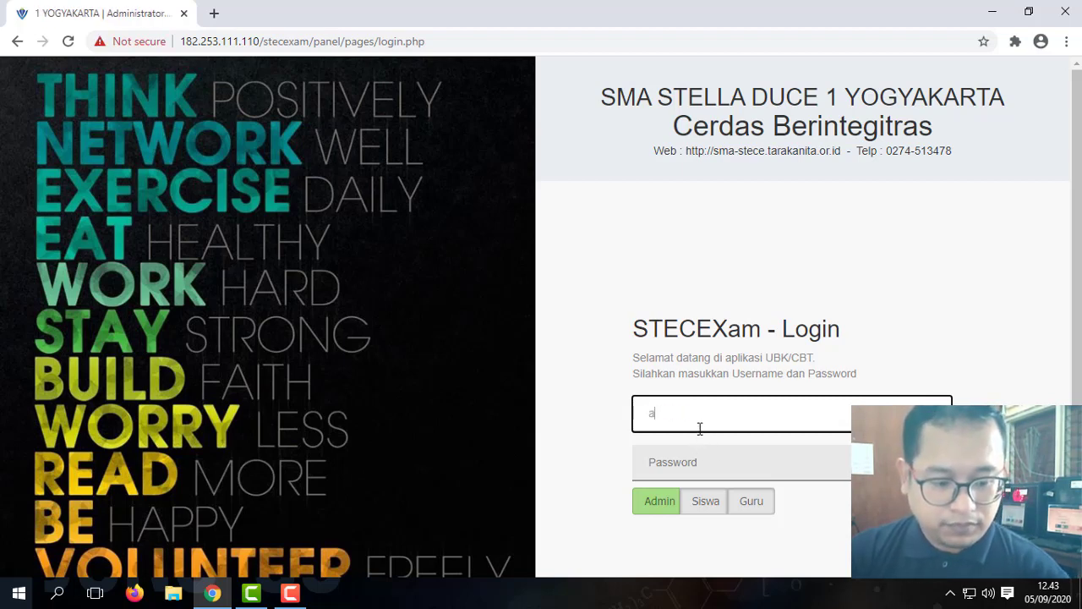
{"action": "type", "text": "dmin"}
{"action": "left_click", "coordinate": [691, 456]}
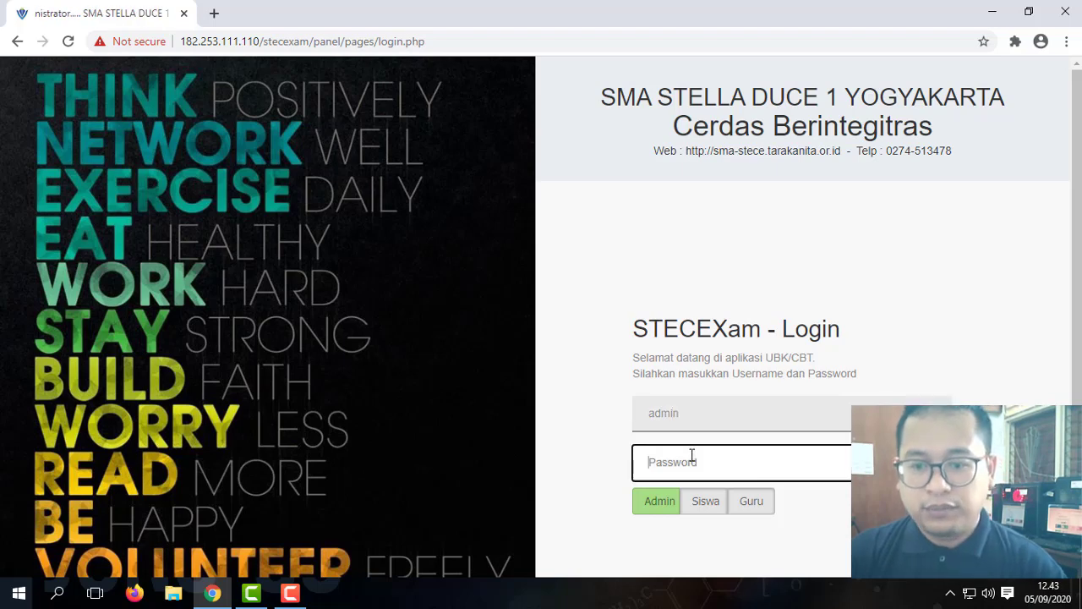
{"action": "type", "text": "a"}
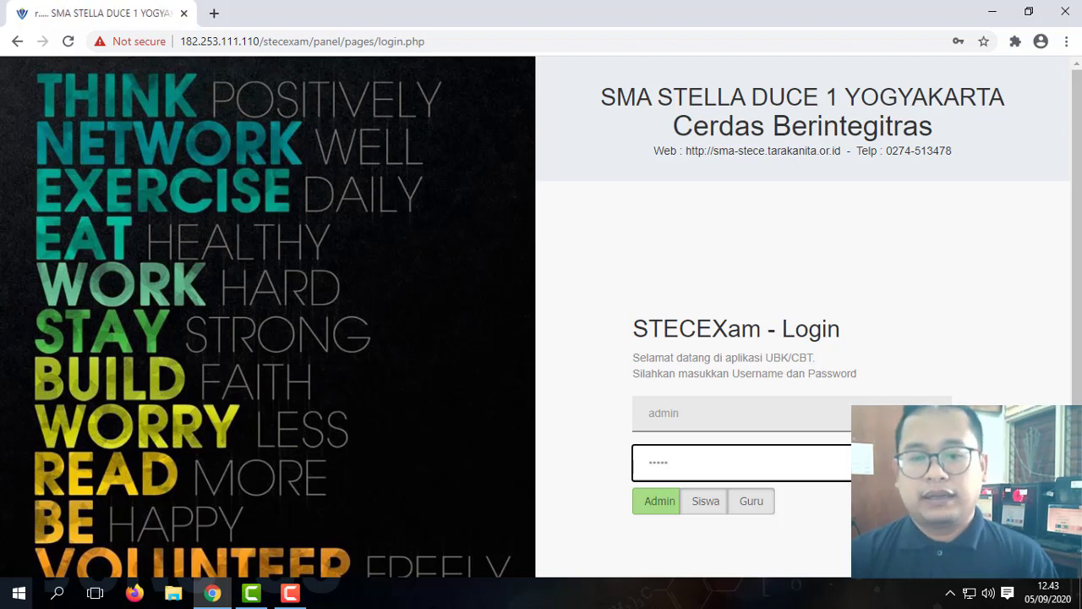
{"action": "key", "text": "Return"}
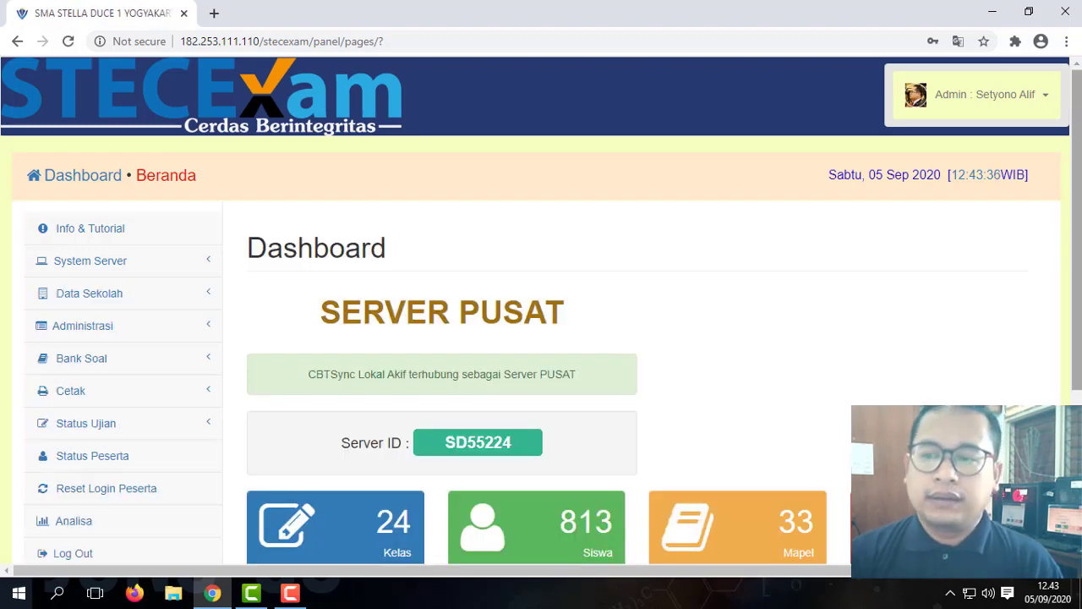
Look over the dashboard's summary cards and the Bank Soal list, and return to the dashboard.
{"action": "scroll", "coordinate": [1078, 170], "scroll_direction": "down", "scroll_amount": 5}
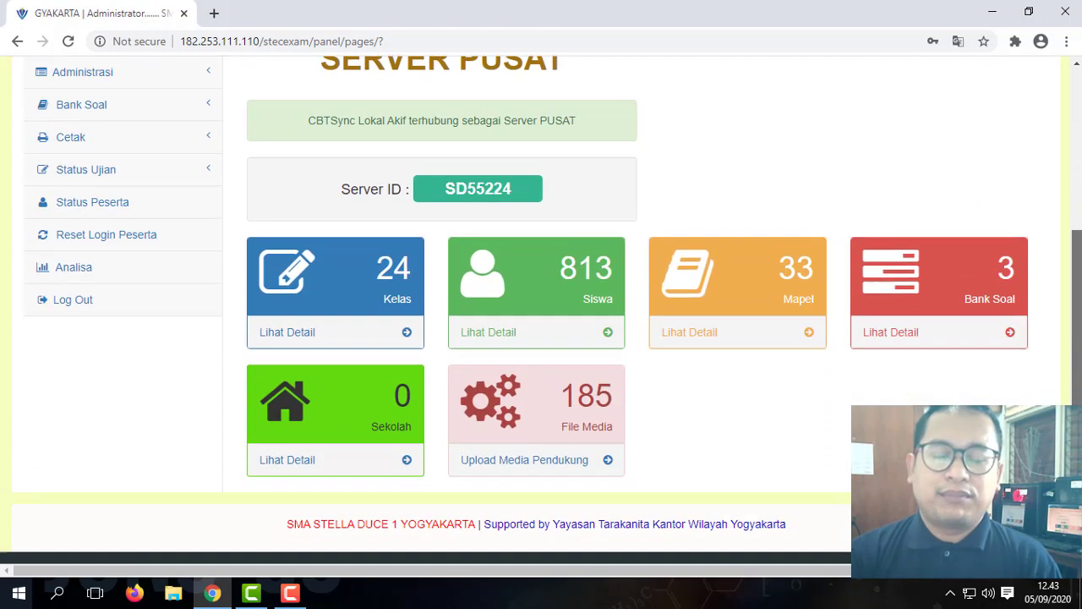
{"action": "scroll", "coordinate": [541, 309], "scroll_direction": "up", "scroll_amount": 5}
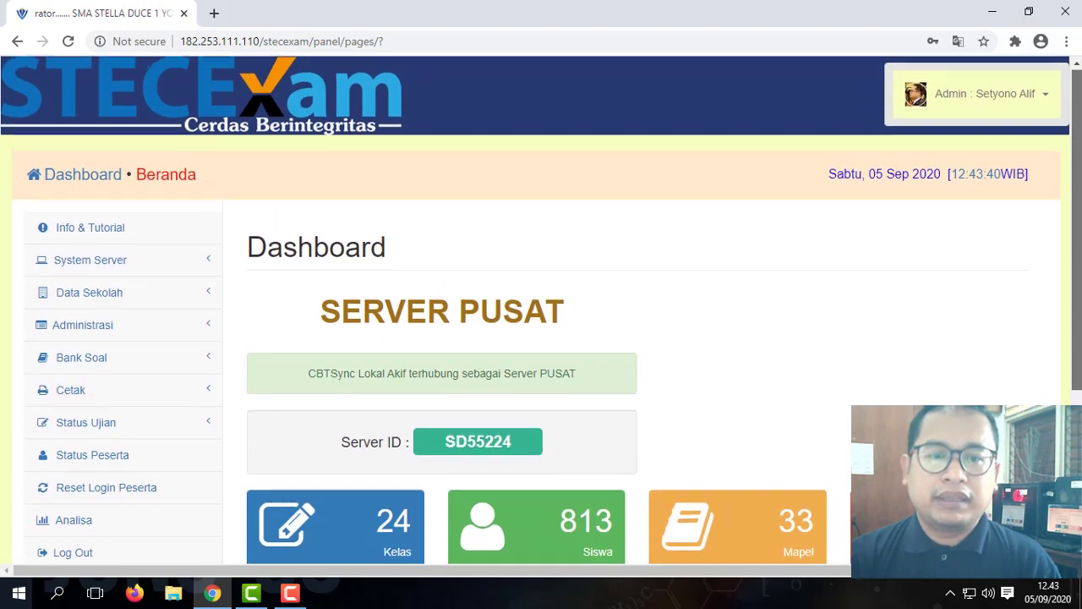
{"action": "scroll", "coordinate": [542, 309], "scroll_direction": "down", "scroll_amount": 3}
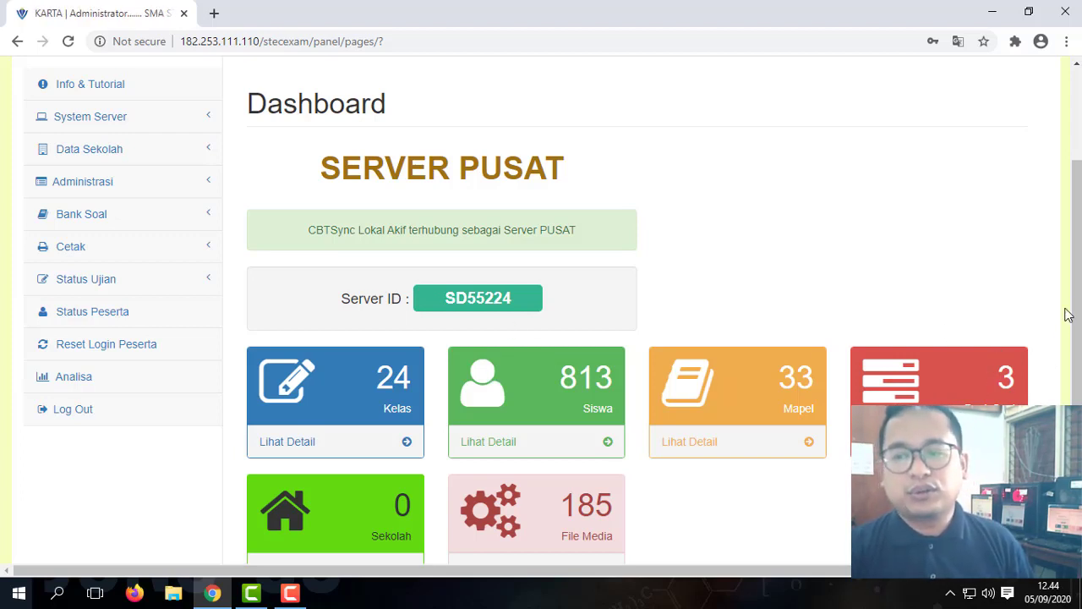
{"action": "scroll", "coordinate": [547, 310], "scroll_direction": "down", "scroll_amount": 1}
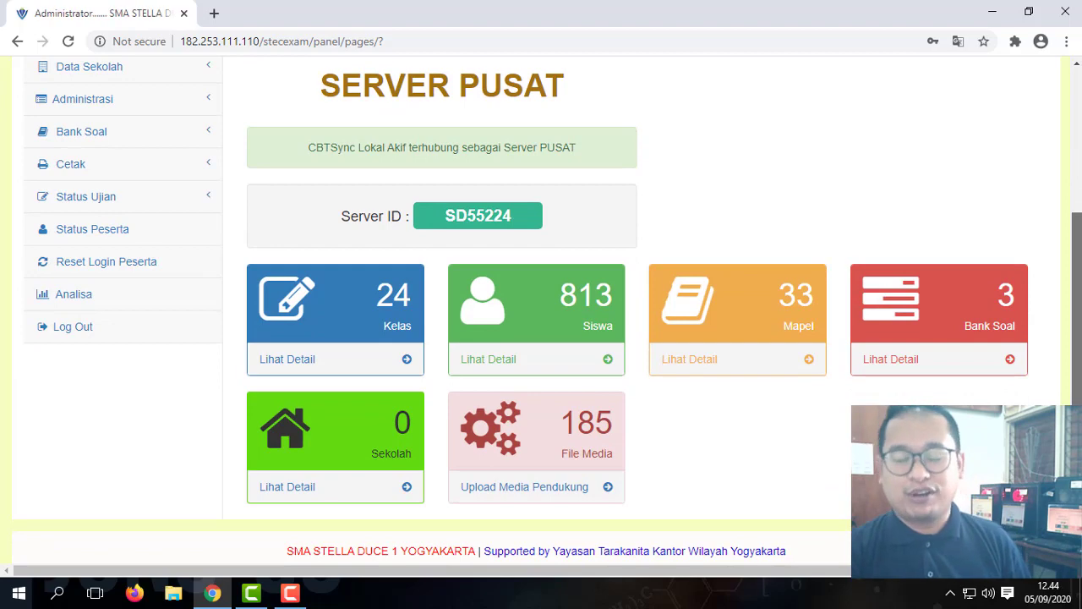
{"action": "left_click", "coordinate": [902, 370]}
{"action": "scroll", "coordinate": [862, 353], "scroll_direction": "down", "scroll_amount": 5}
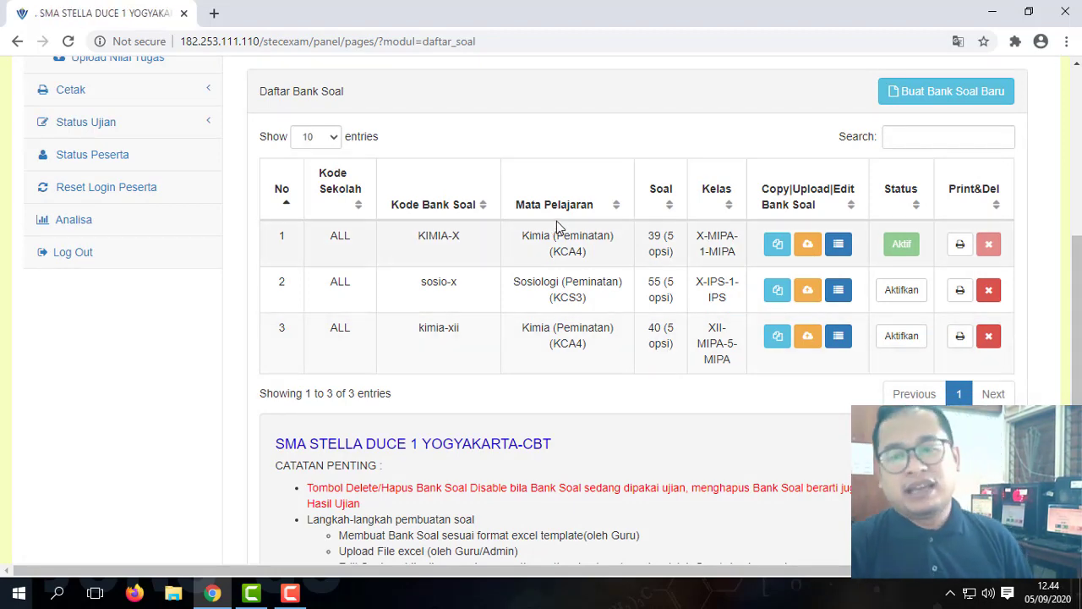
{"action": "scroll", "coordinate": [512, 220], "scroll_direction": "up", "scroll_amount": 5}
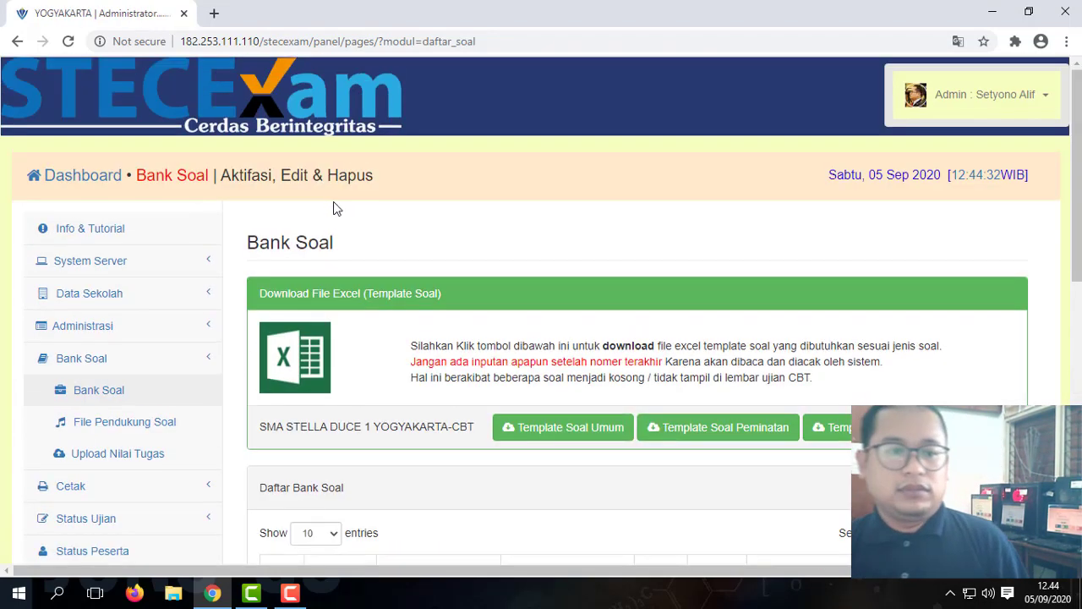
{"action": "left_click", "coordinate": [106, 181]}
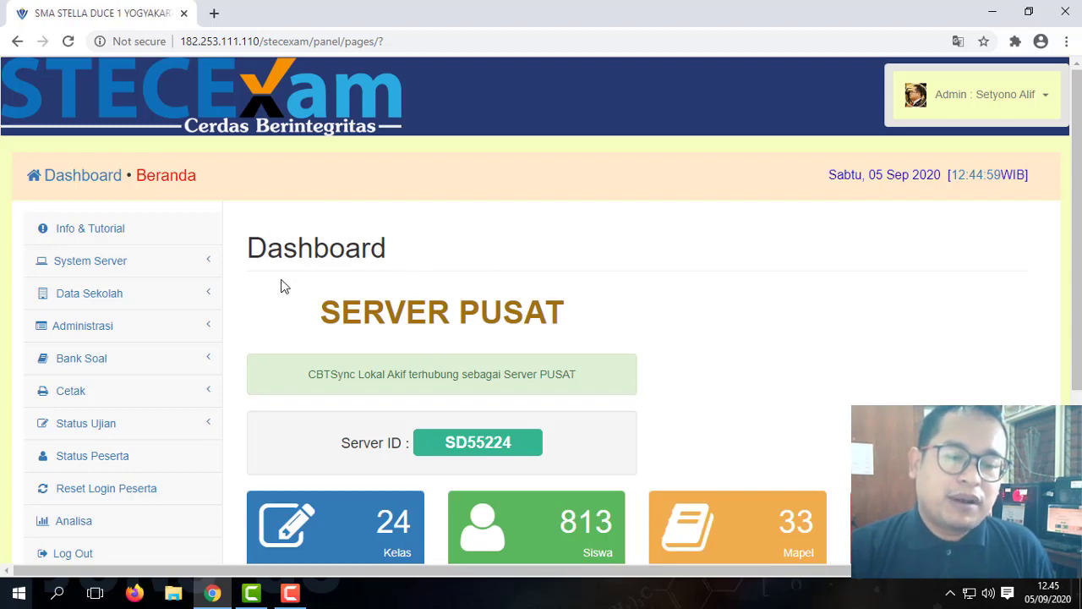
Go to the Bank Soal page and open the form for adding a new question bank.
{"action": "left_click", "coordinate": [93, 367]}
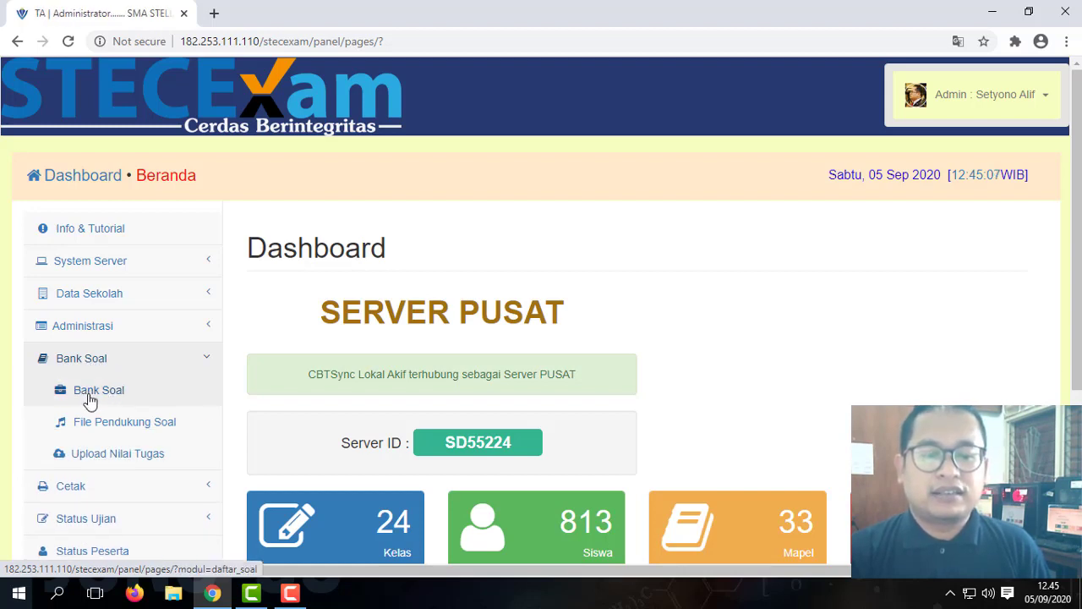
{"action": "left_click", "coordinate": [90, 397]}
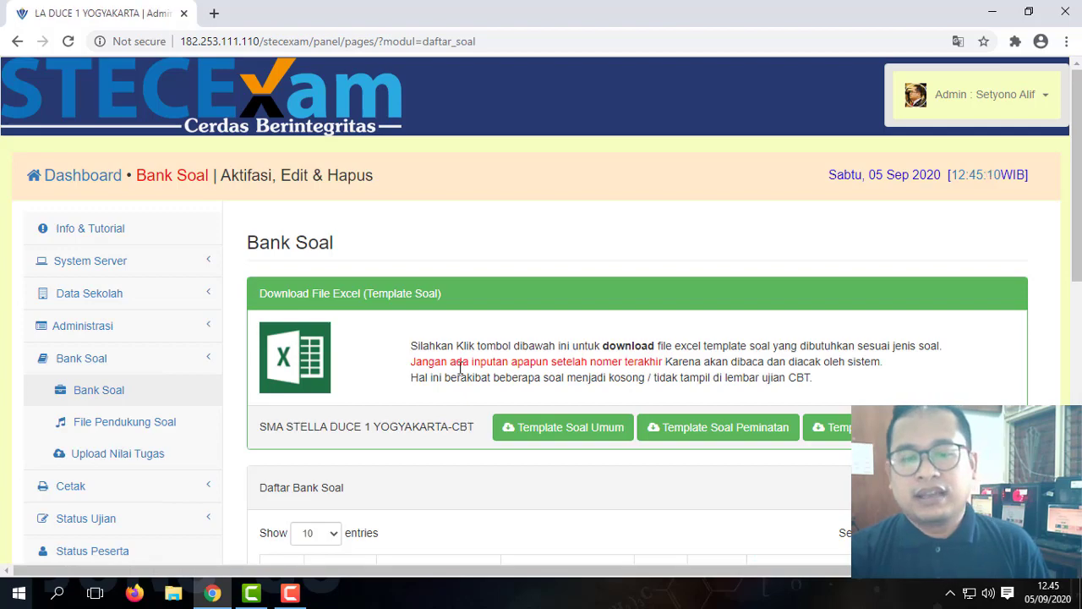
{"action": "scroll", "coordinate": [591, 377], "scroll_direction": "down", "scroll_amount": 2}
{"action": "scroll", "coordinate": [623, 426], "scroll_direction": "down", "scroll_amount": 2}
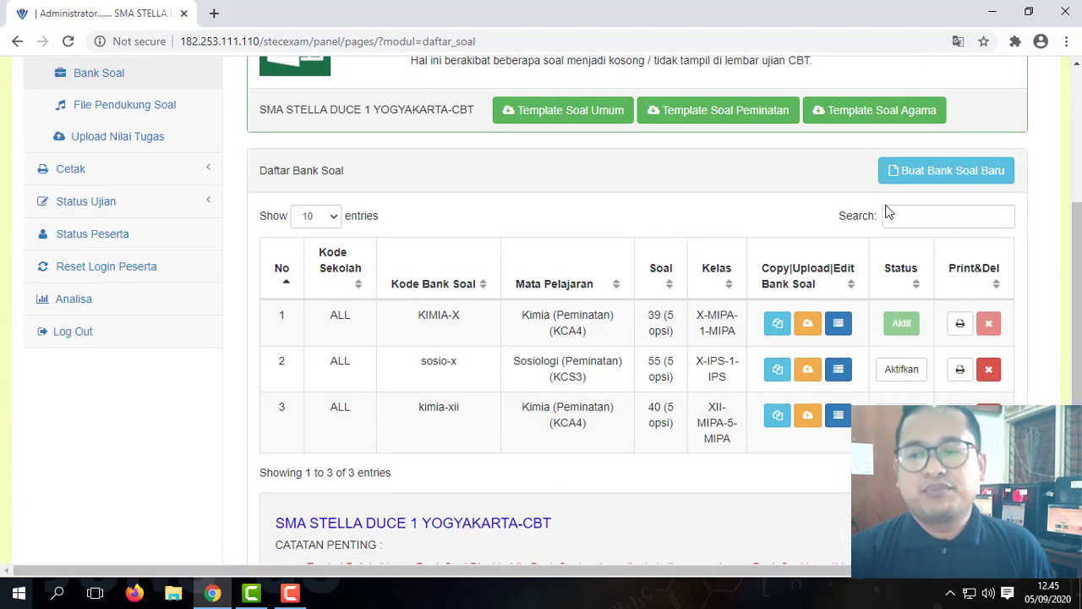
{"action": "left_click", "coordinate": [930, 179]}
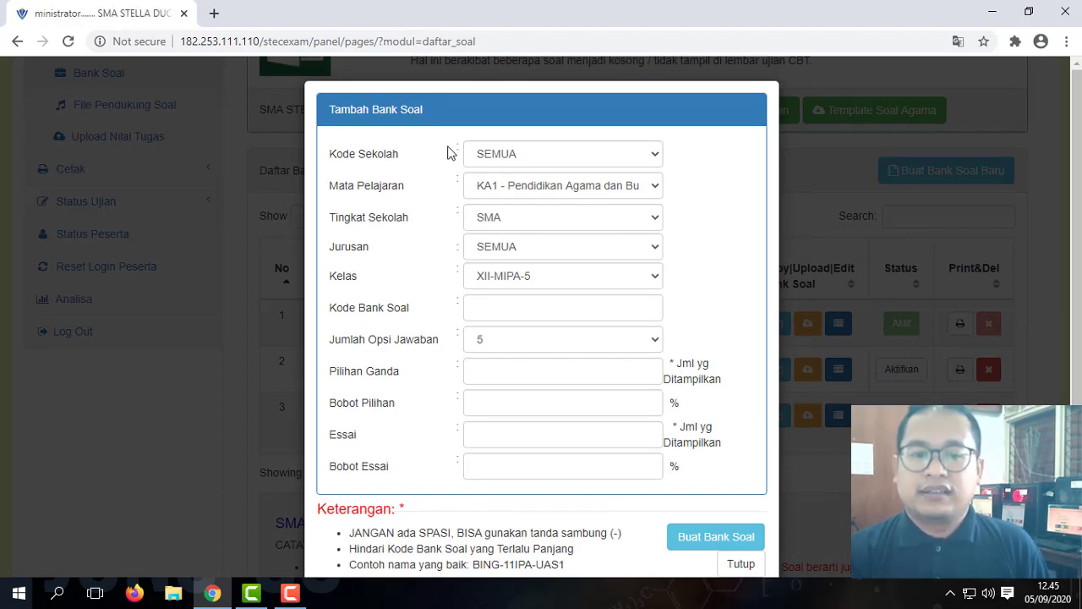
Keep Kode Sekolah at SEMUA and set Mata Pelajaran to TOM4 - Peminatan (TO).
{"action": "left_click", "coordinate": [574, 156]}
{"action": "left_click", "coordinate": [601, 157]}
{"action": "left_click", "coordinate": [649, 188]}
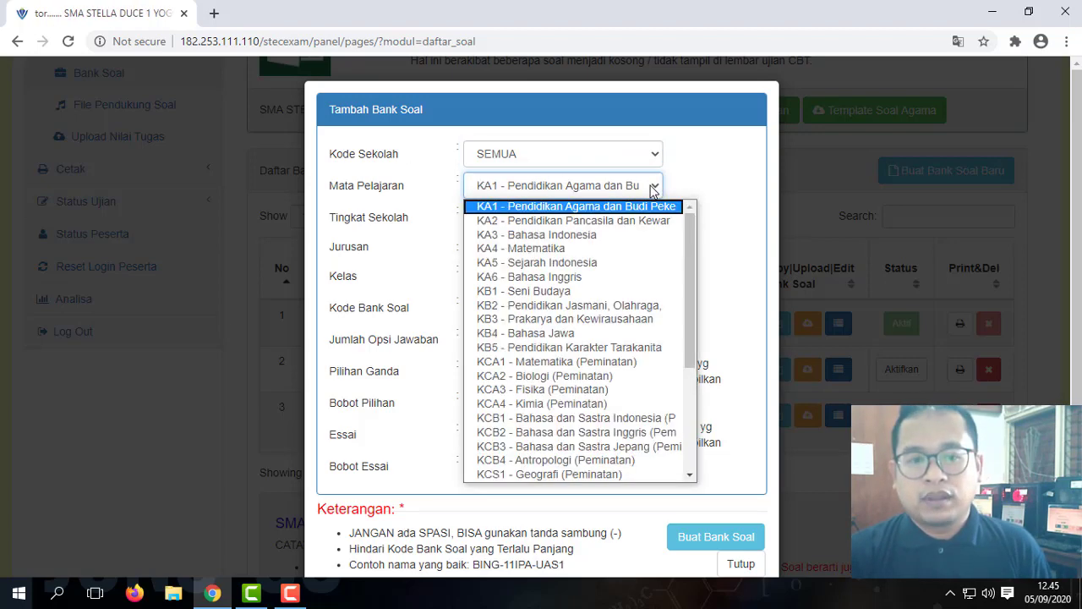
{"action": "left_click_drag", "start_coordinate": [694, 241], "coordinate": [693, 342]}
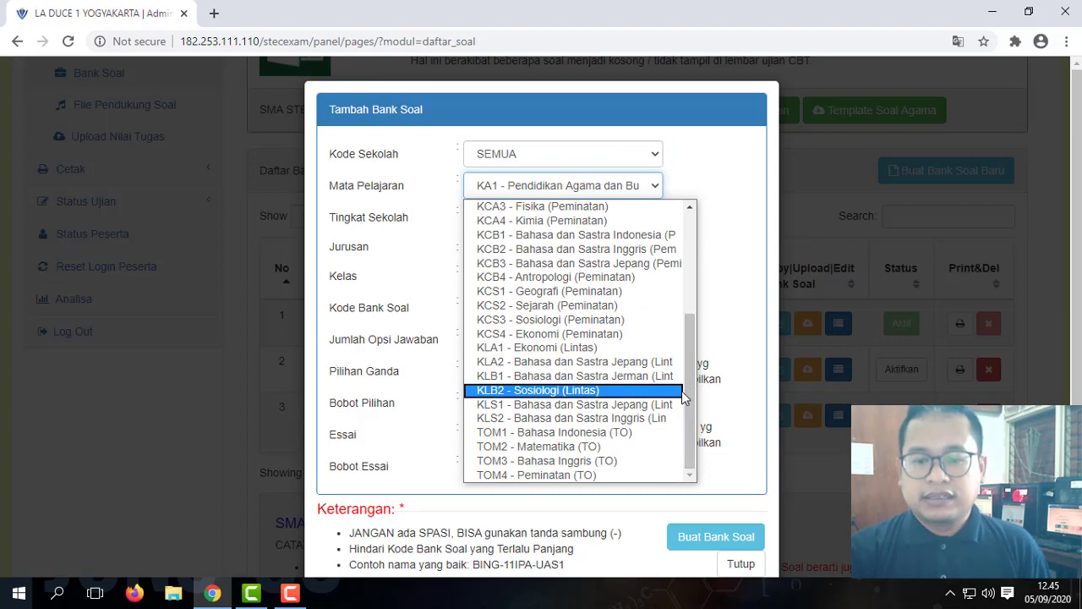
{"action": "left_click", "coordinate": [619, 475]}
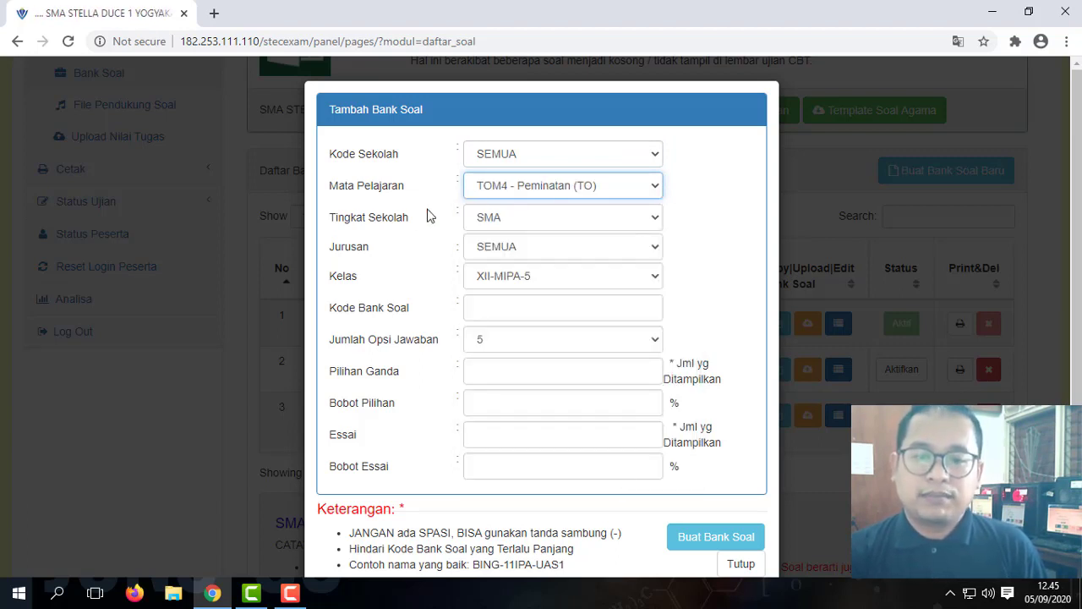
Keep Tingkat Sekolah at SMA and Jurusan at SEMUA, and set Kelas to SEMUA.
{"action": "left_click", "coordinate": [652, 218]}
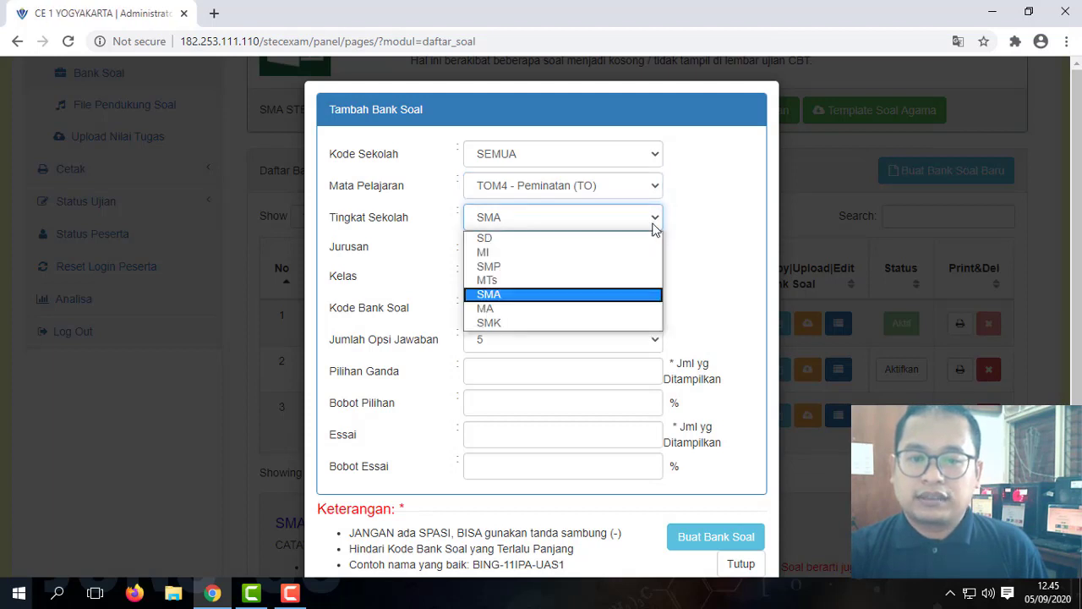
{"action": "left_click", "coordinate": [712, 270]}
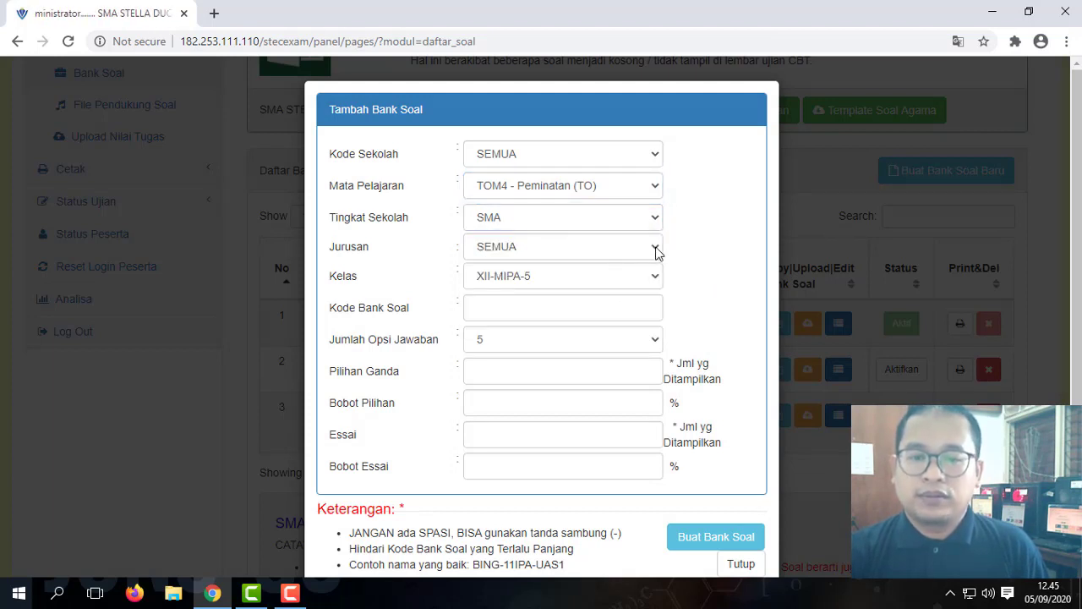
{"action": "left_click", "coordinate": [655, 247]}
{"action": "left_click", "coordinate": [649, 268]}
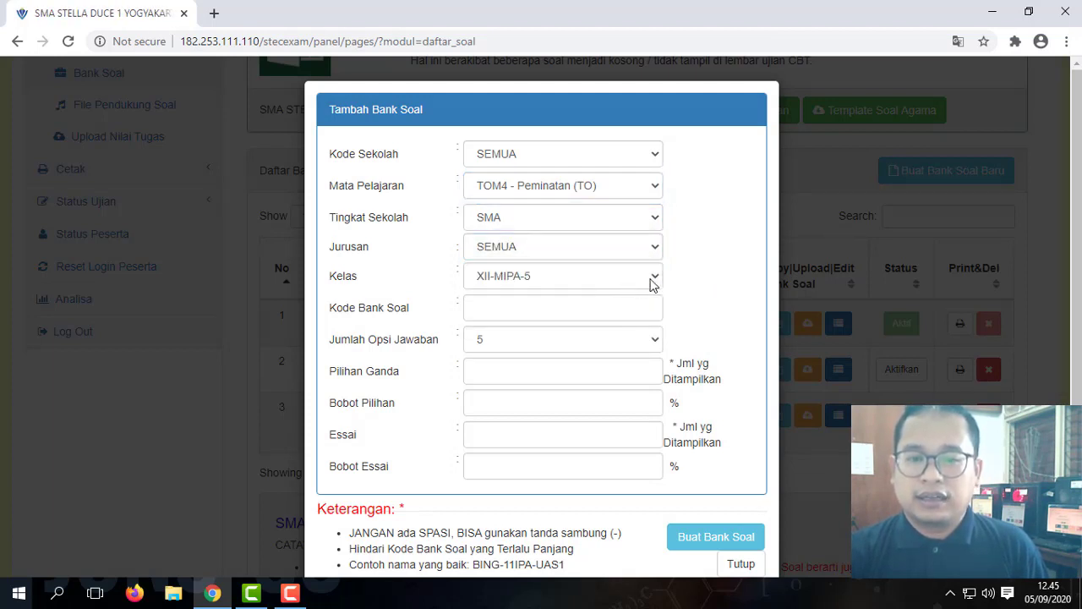
{"action": "left_click", "coordinate": [648, 280]}
{"action": "scroll", "coordinate": [656, 339], "scroll_direction": "up", "scroll_amount": 5}
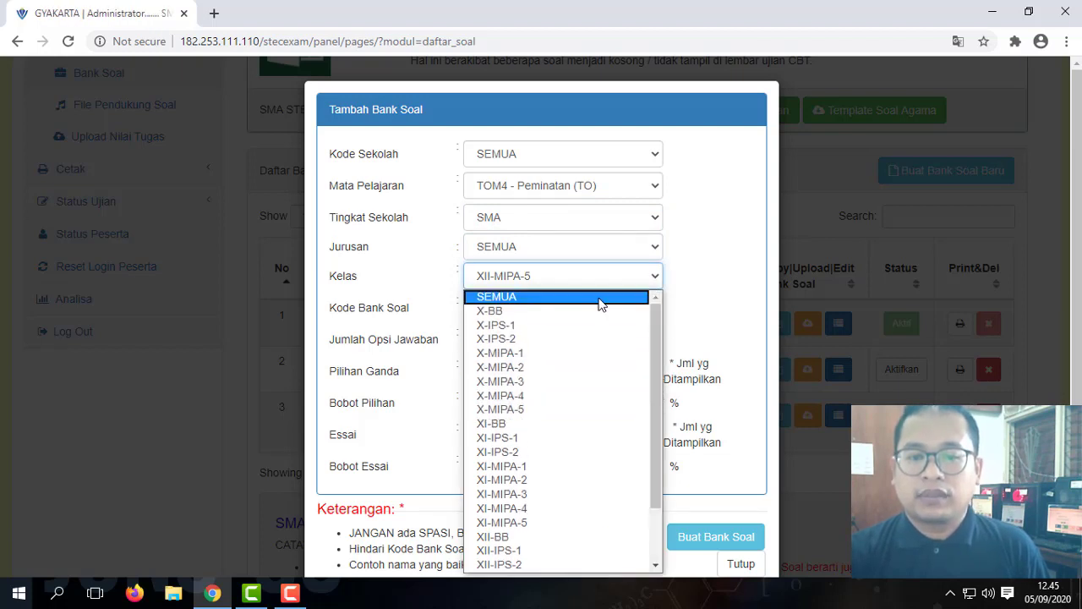
{"action": "left_click", "coordinate": [600, 298]}
{"action": "left_click", "coordinate": [694, 300]}
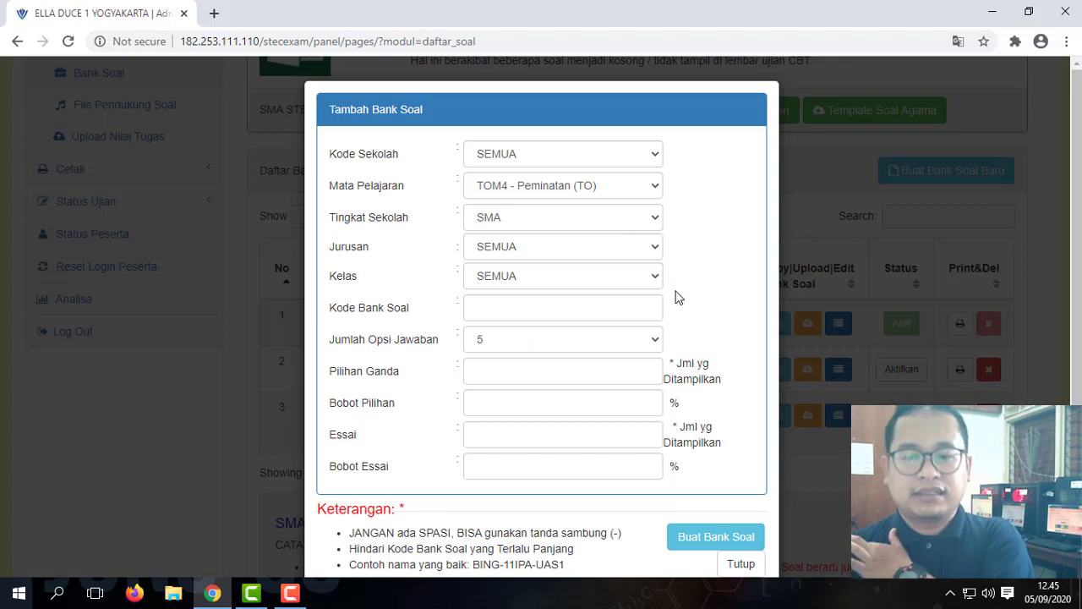
Enter the bank code TO-simulasi, with 15 multiple-choice questions weighted 100% and 3 essay questions weighted 100%.
{"action": "left_click", "coordinate": [548, 313]}
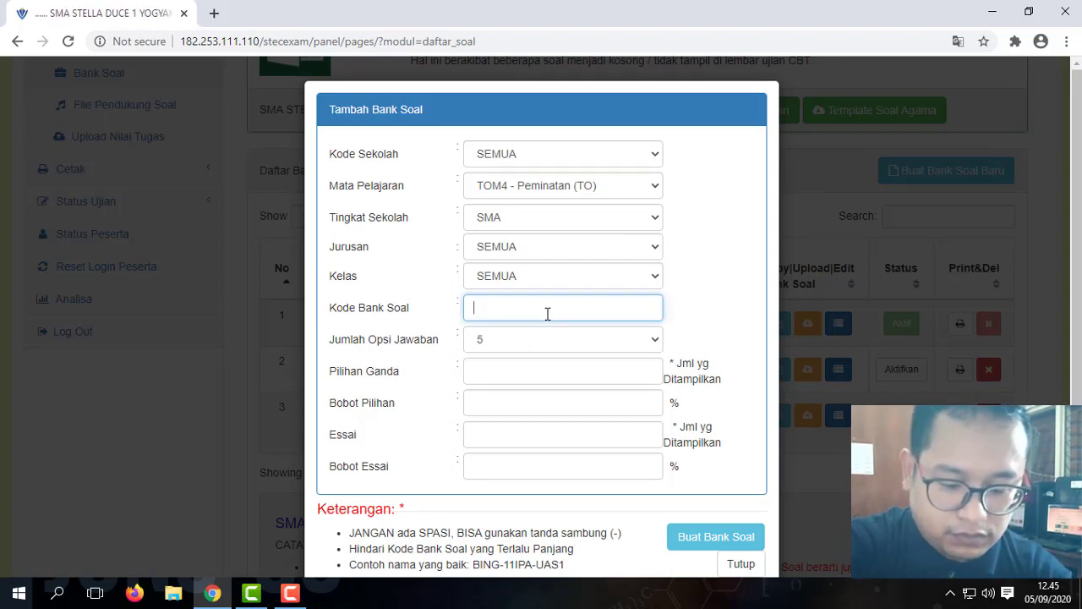
{"action": "type", "text": "TO-simulasi"}
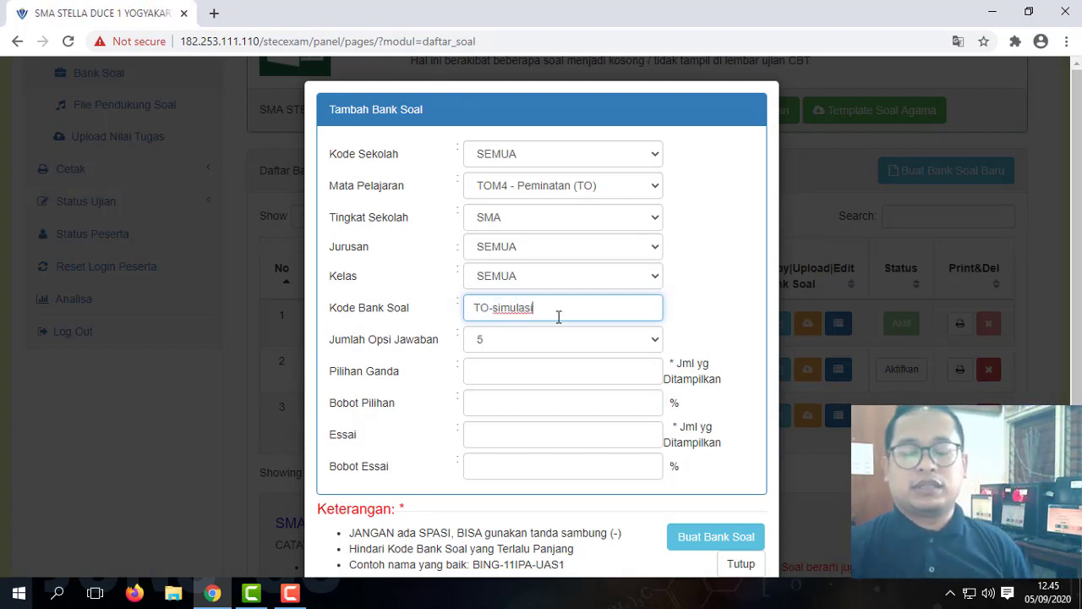
{"action": "left_click", "coordinate": [488, 376]}
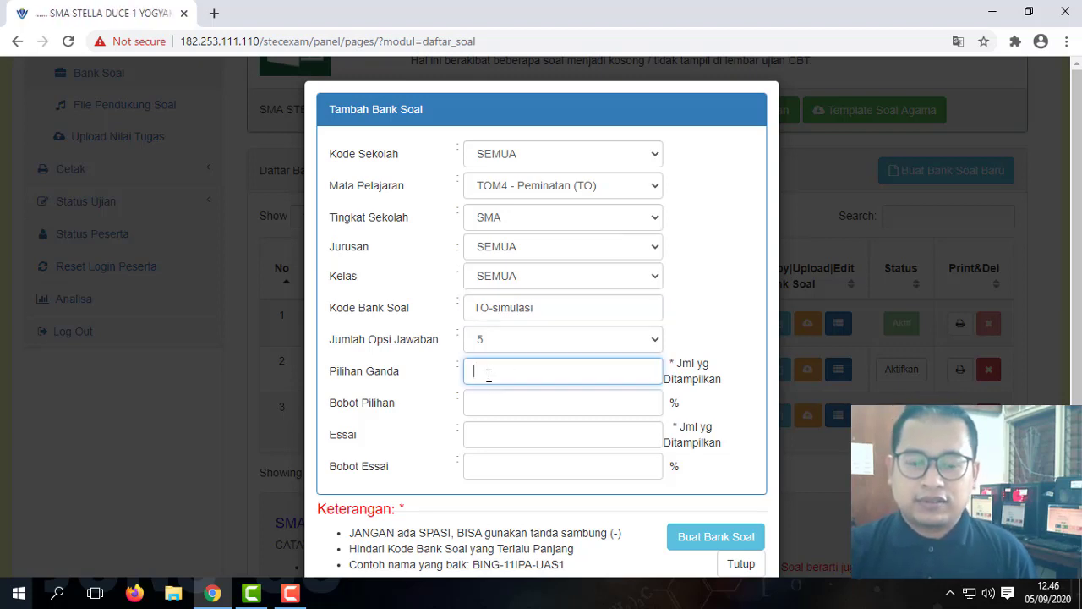
{"action": "left_click", "coordinate": [542, 397]}
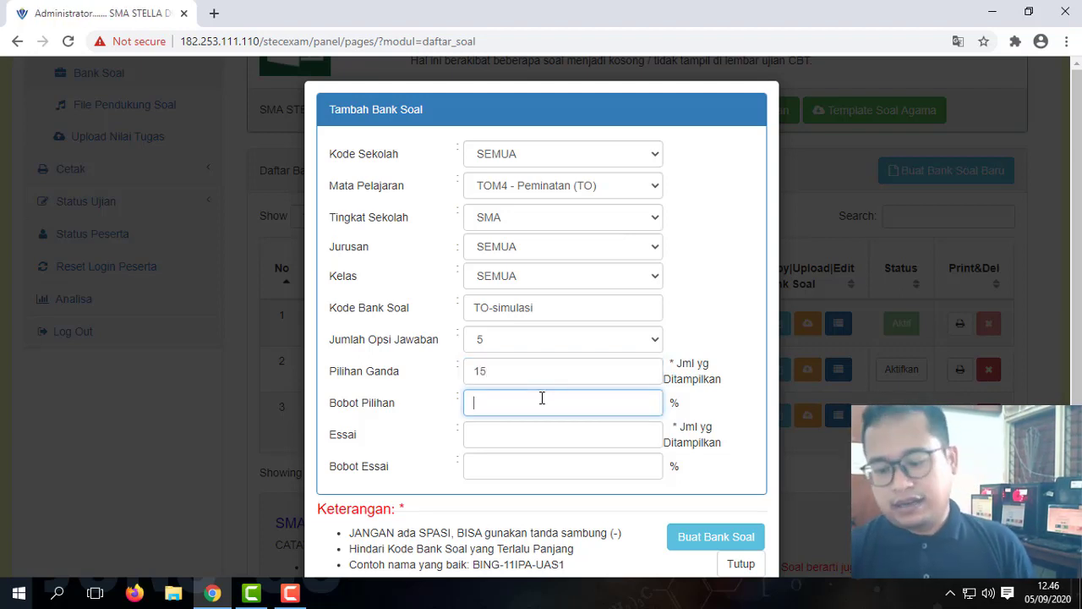
{"action": "left_click", "coordinate": [525, 431]}
{"action": "left_click", "coordinate": [533, 460]}
{"action": "type", "text": "100"}
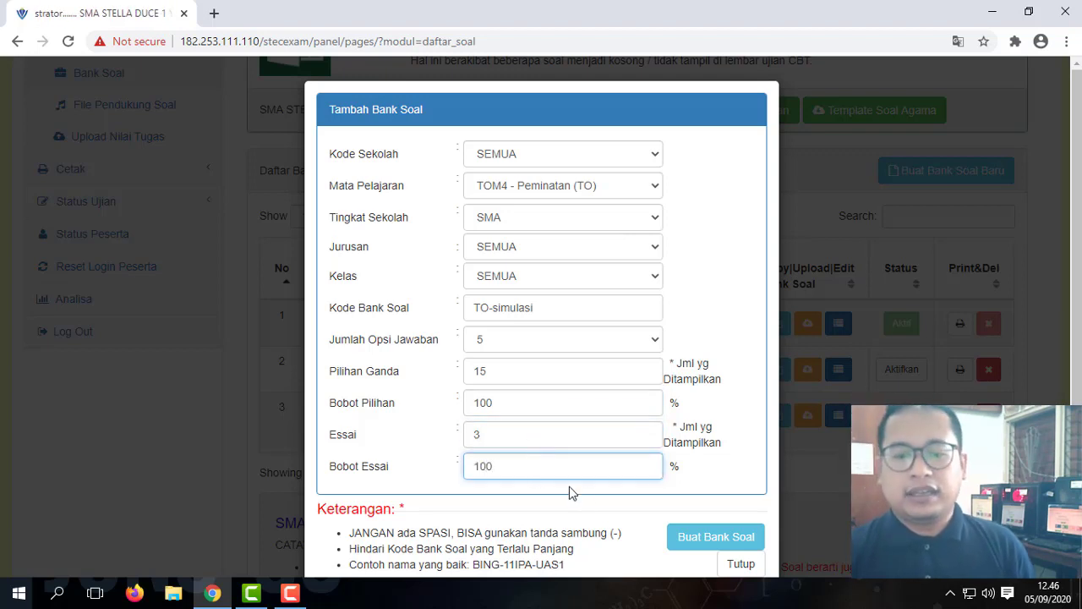
Create the question bank from the completed form and close the form.
{"action": "left_click", "coordinate": [705, 541]}
{"action": "scroll", "coordinate": [698, 445], "scroll_direction": "down", "scroll_amount": 1}
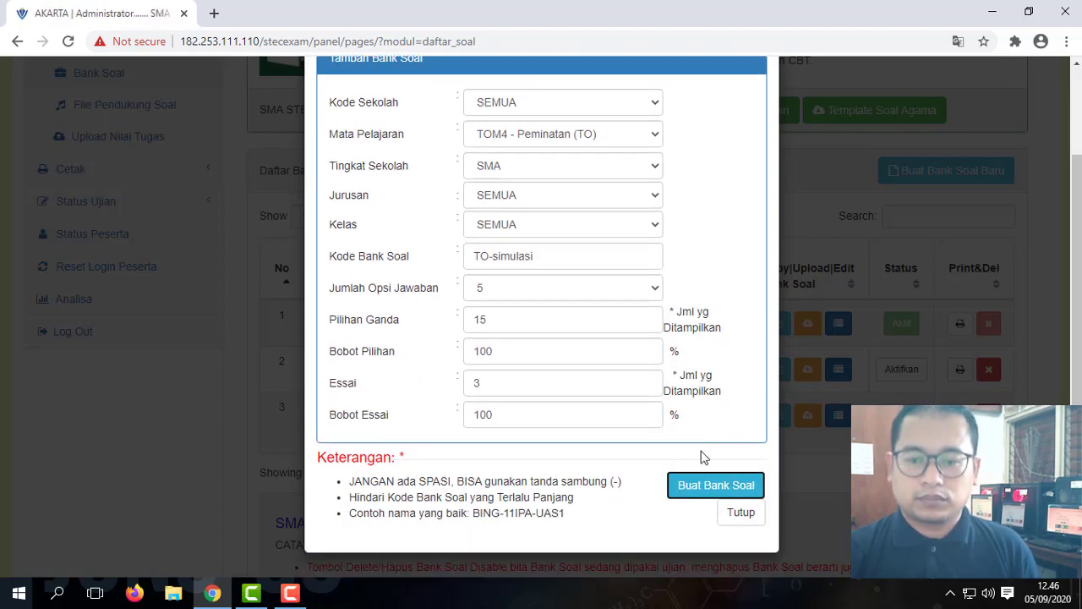
{"action": "left_click", "coordinate": [740, 513]}
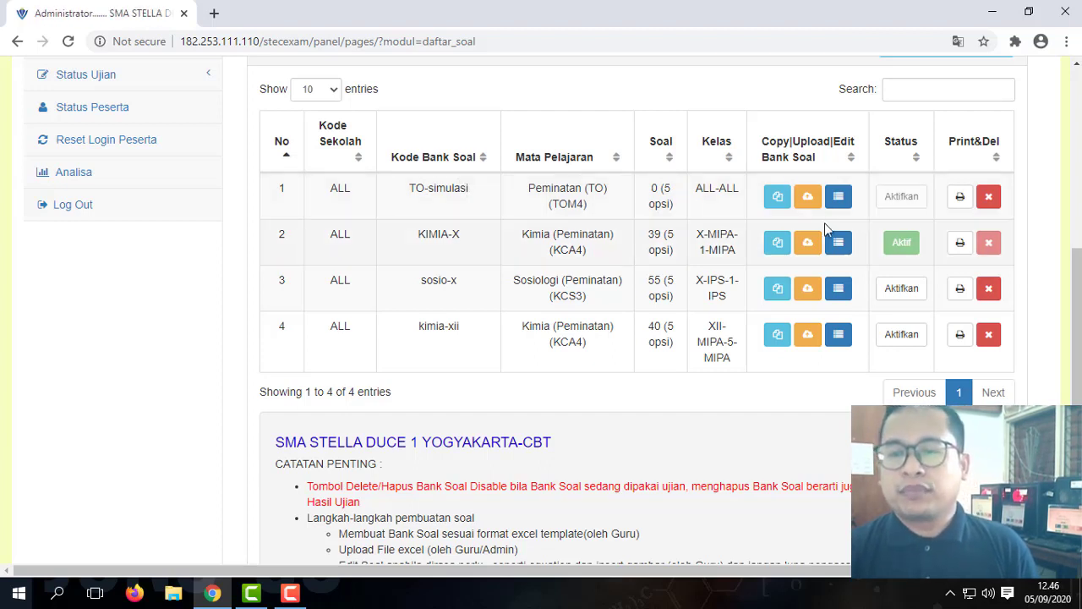
Import the TO-PASONLINE Excel file from the Videos > TO-PASONLINE folder into the TO-simulasi question bank.
{"action": "scroll", "coordinate": [841, 236], "scroll_direction": "up", "scroll_amount": 1}
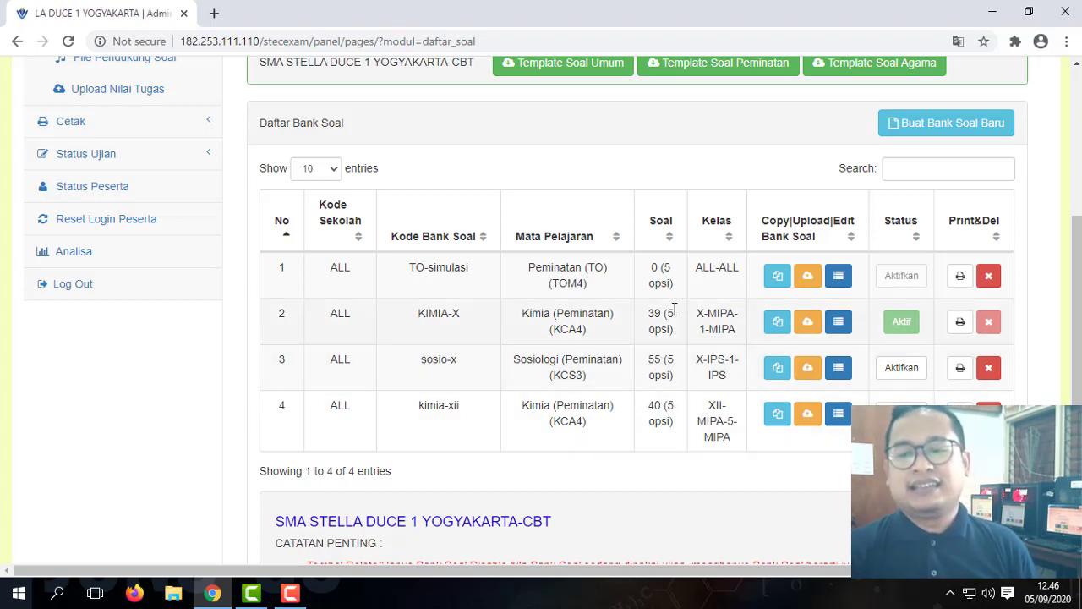
{"action": "left_click", "coordinate": [808, 278]}
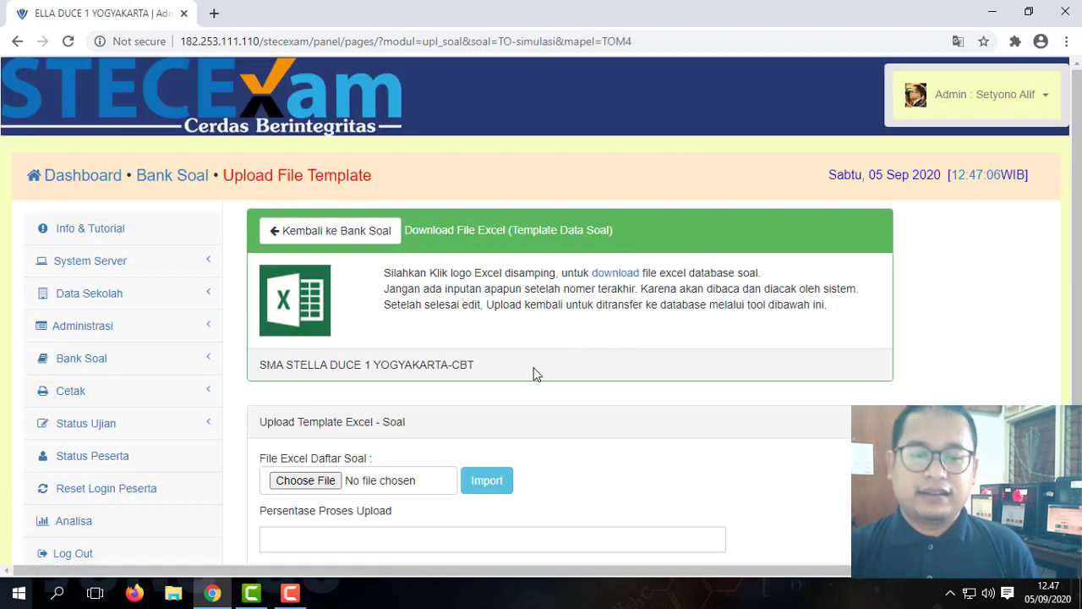
{"action": "left_click", "coordinate": [322, 481]}
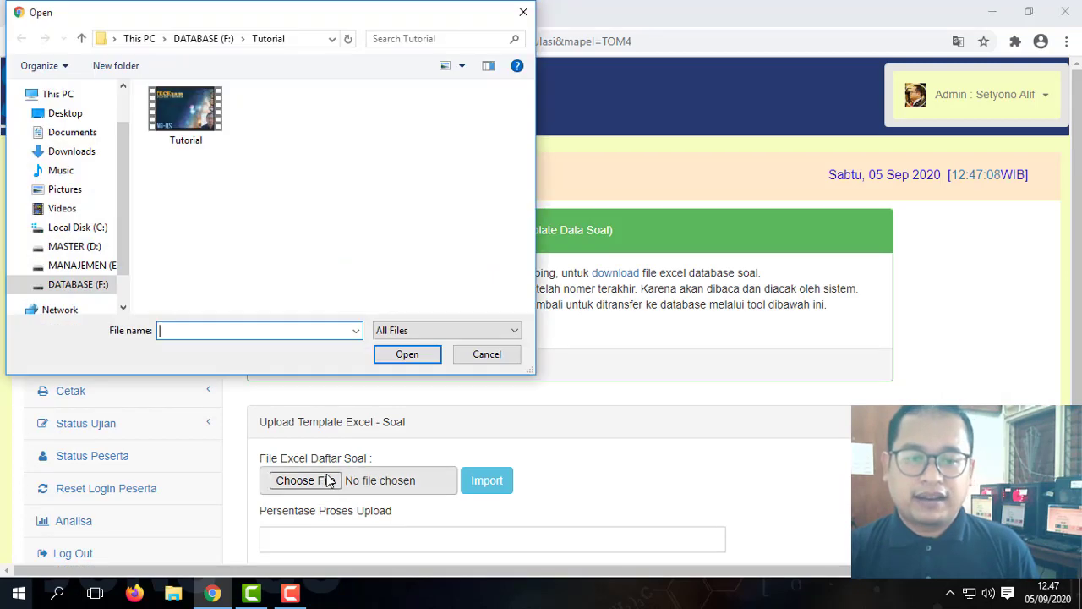
{"action": "left_click", "coordinate": [71, 189]}
{"action": "left_click", "coordinate": [62, 208]}
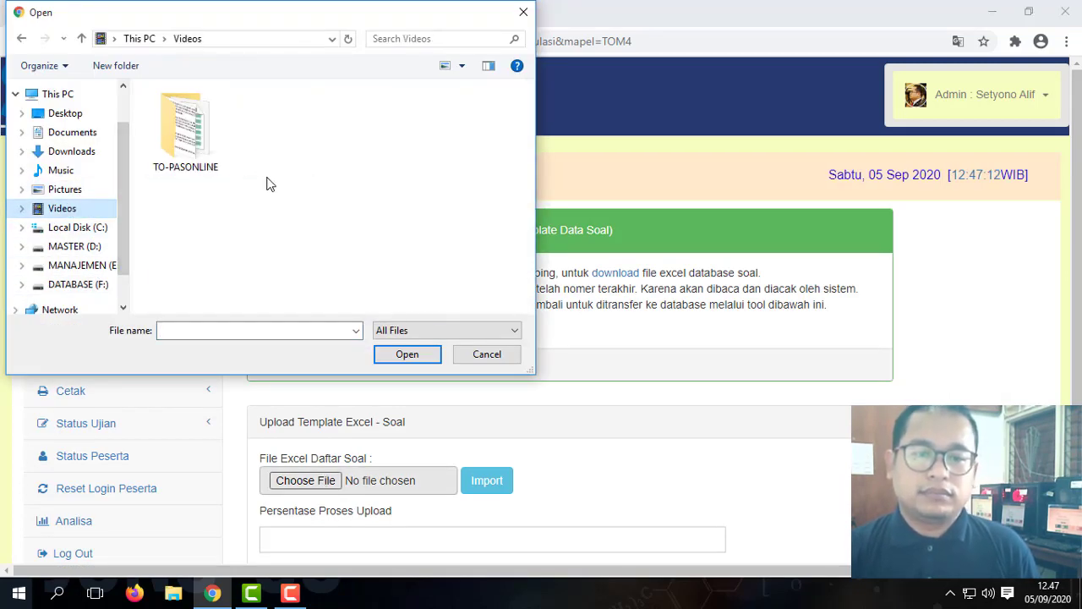
{"action": "double_click", "coordinate": [185, 135]}
{"action": "left_click_drag", "start_coordinate": [521, 154], "coordinate": [521, 267]}
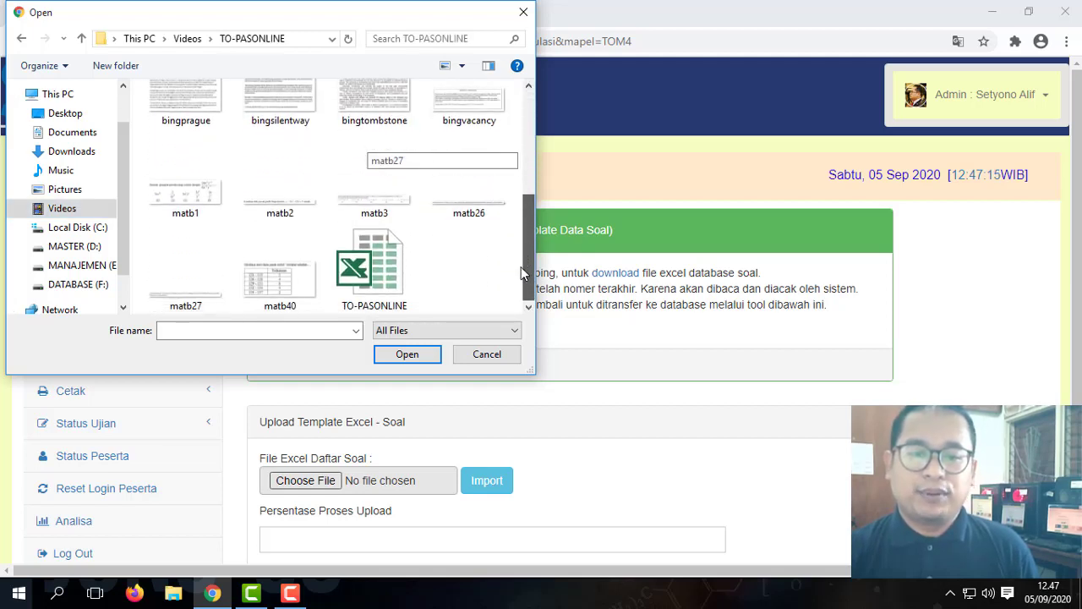
{"action": "left_click", "coordinate": [392, 284]}
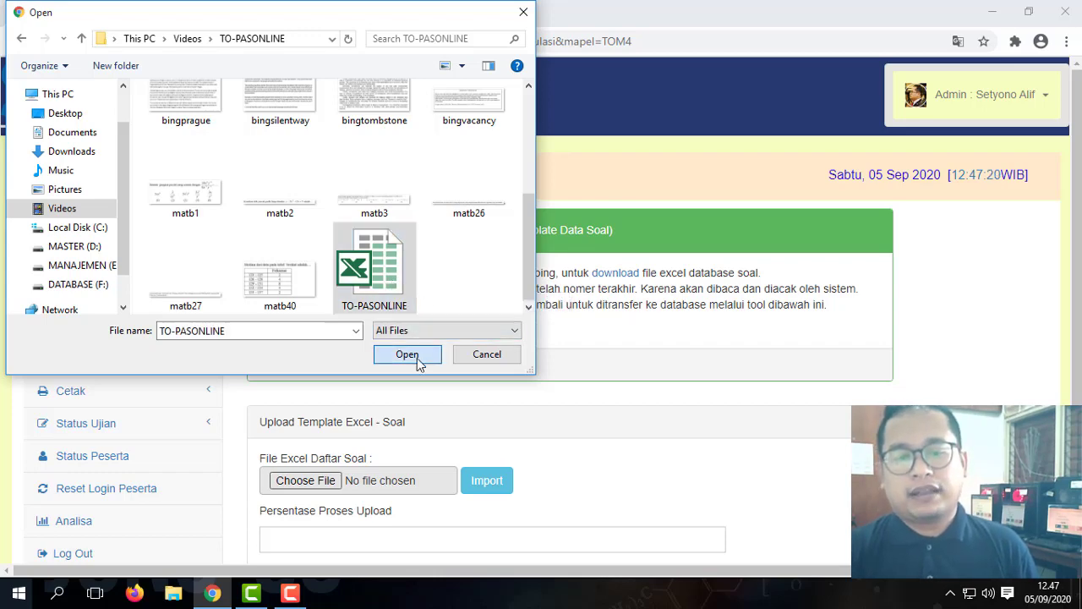
{"action": "left_click", "coordinate": [407, 354]}
{"action": "left_click", "coordinate": [489, 480]}
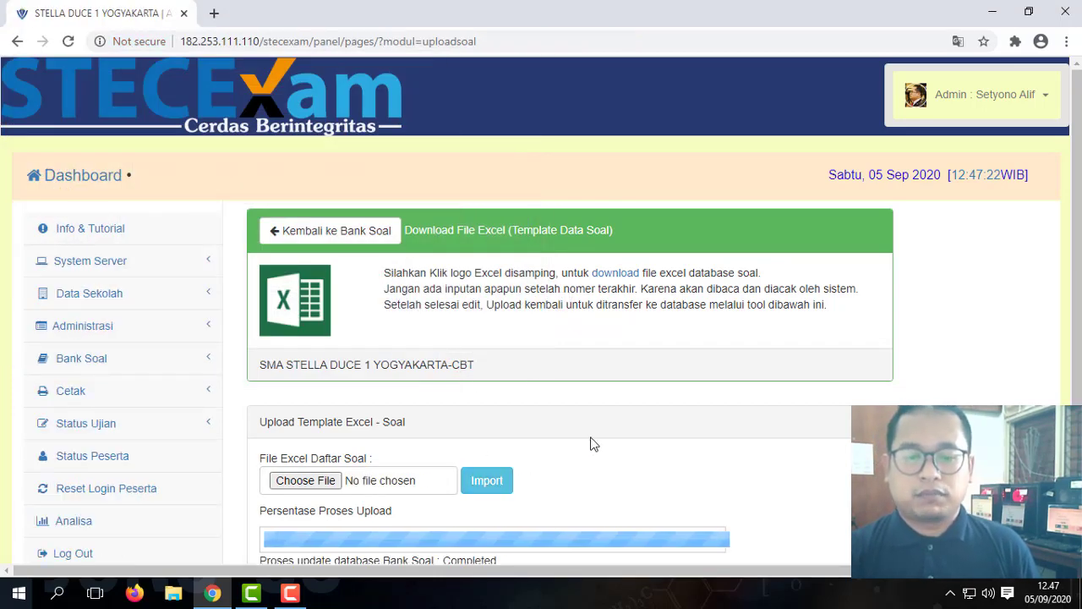
Check how many questions were imported and return to the TO-simulasi entry in the question bank list.
{"action": "scroll", "coordinate": [575, 449], "scroll_direction": "down", "scroll_amount": 2}
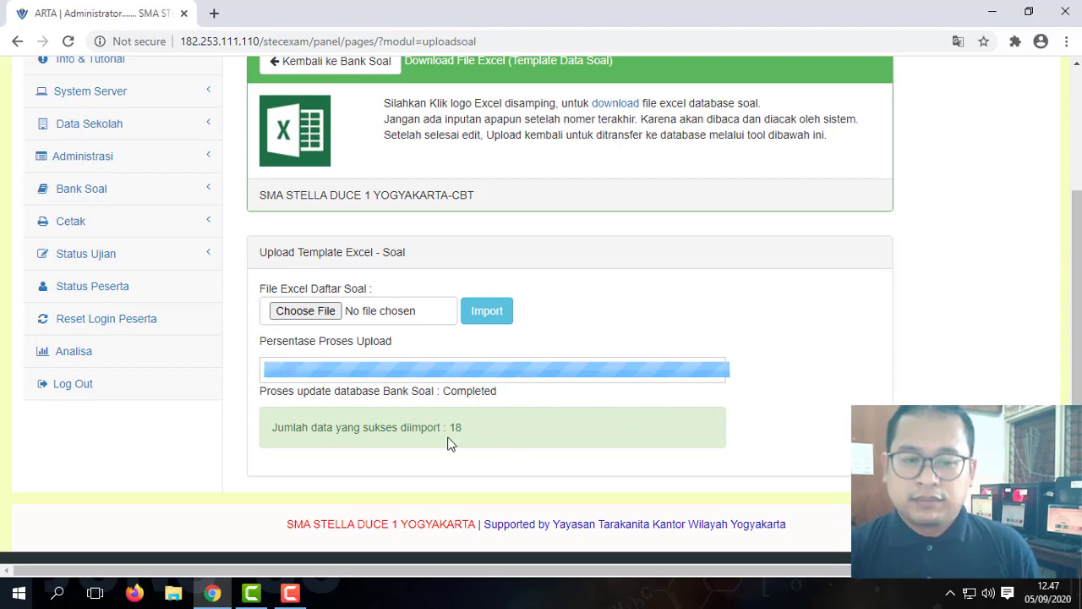
{"action": "left_click_drag", "start_coordinate": [441, 427], "coordinate": [490, 436]}
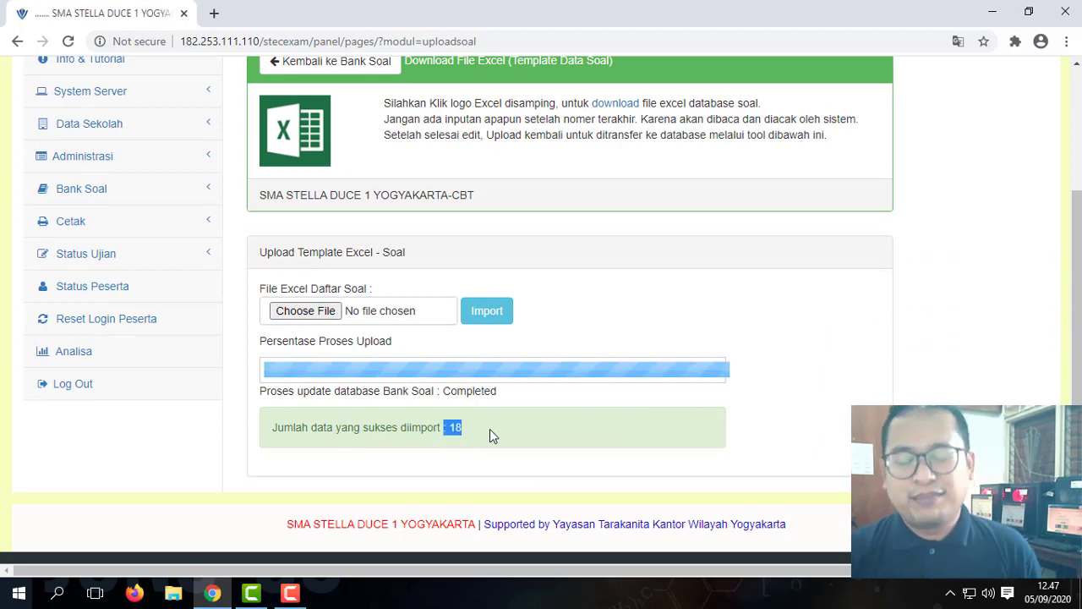
{"action": "scroll", "coordinate": [498, 326], "scroll_direction": "up", "scroll_amount": 2}
{"action": "left_click", "coordinate": [394, 243]}
{"action": "scroll", "coordinate": [677, 389], "scroll_direction": "down", "scroll_amount": 2}
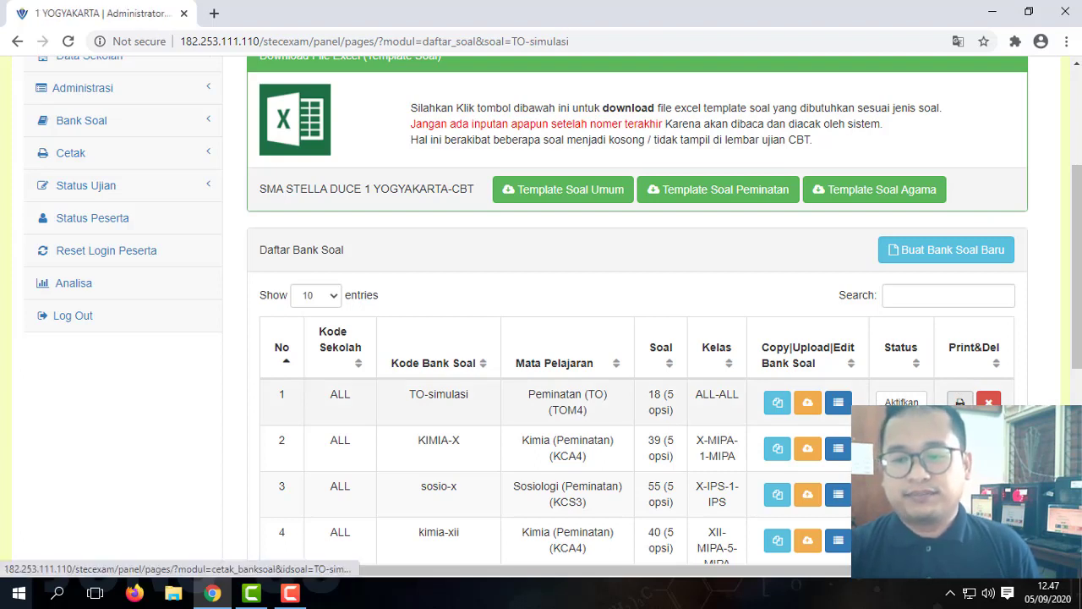
Open the print view of TO-simulasi and examine its multiple-choice questions, answer keys, images and essay questions.
{"action": "left_click", "coordinate": [959, 401]}
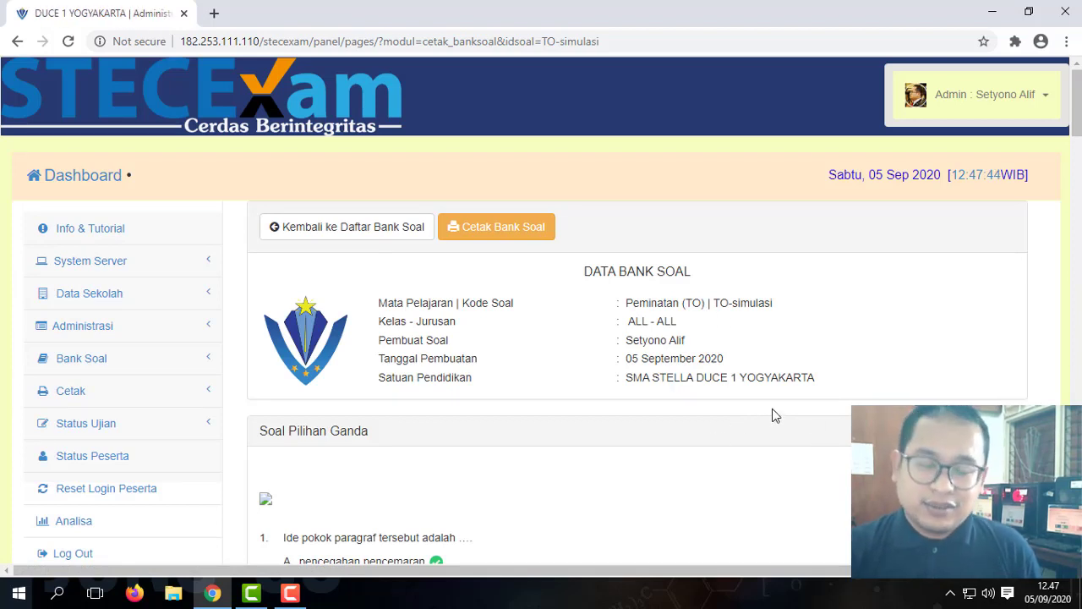
{"action": "scroll", "coordinate": [772, 409], "scroll_direction": "down", "scroll_amount": 2}
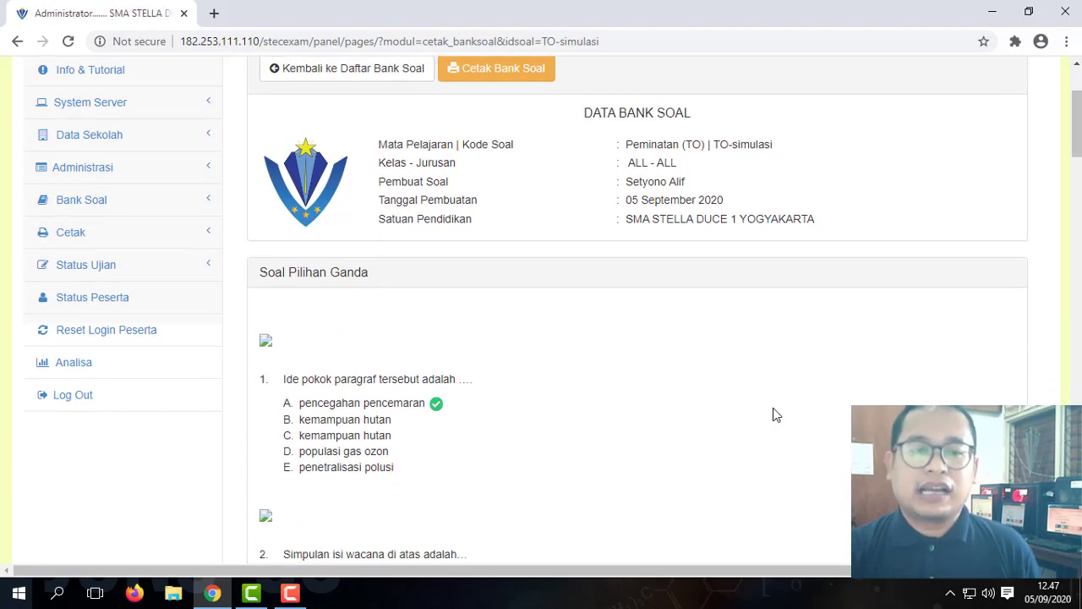
{"action": "scroll", "coordinate": [773, 414], "scroll_direction": "down", "scroll_amount": 4}
{"action": "scroll", "coordinate": [635, 355], "scroll_direction": "up", "scroll_amount": 3}
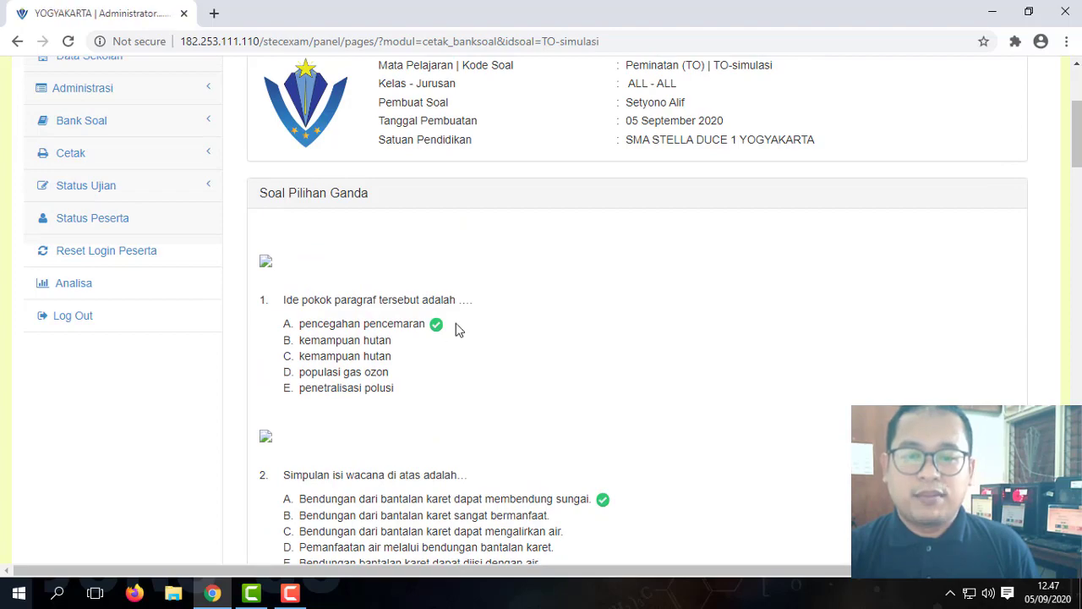
{"action": "scroll", "coordinate": [467, 353], "scroll_direction": "down", "scroll_amount": 2}
{"action": "scroll", "coordinate": [611, 374], "scroll_direction": "down", "scroll_amount": 4}
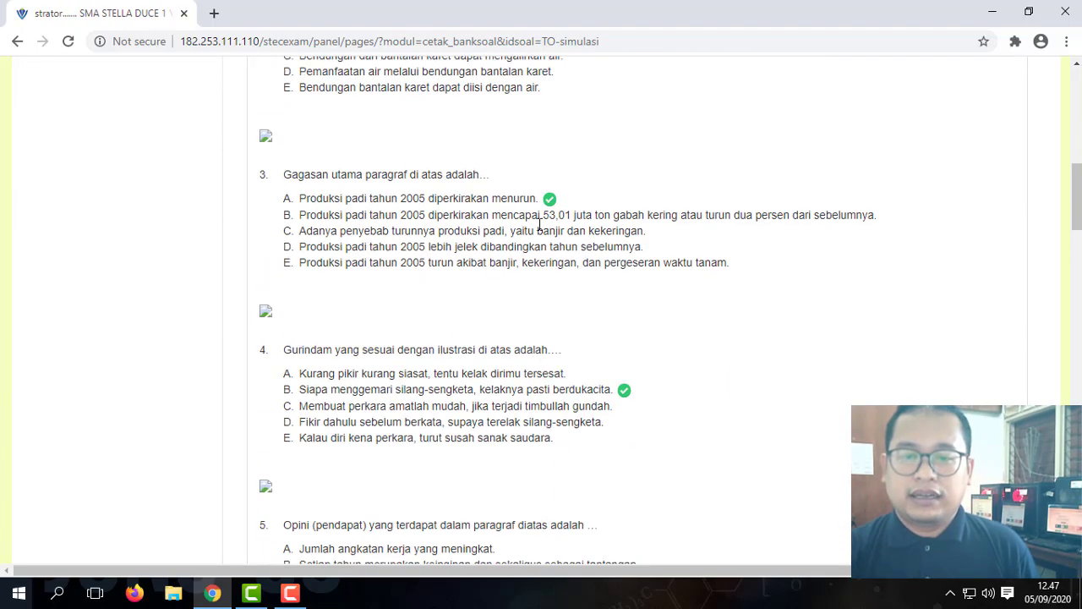
{"action": "scroll", "coordinate": [636, 389], "scroll_direction": "down", "scroll_amount": 5}
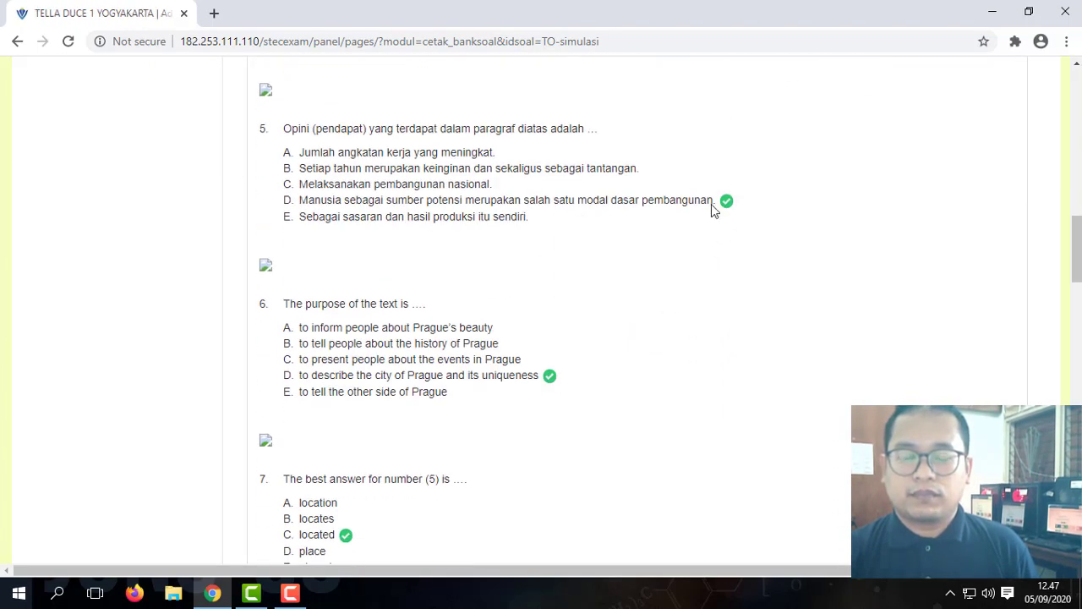
{"action": "scroll", "coordinate": [508, 355], "scroll_direction": "down", "scroll_amount": 4}
{"action": "scroll", "coordinate": [425, 278], "scroll_direction": "down", "scroll_amount": 6}
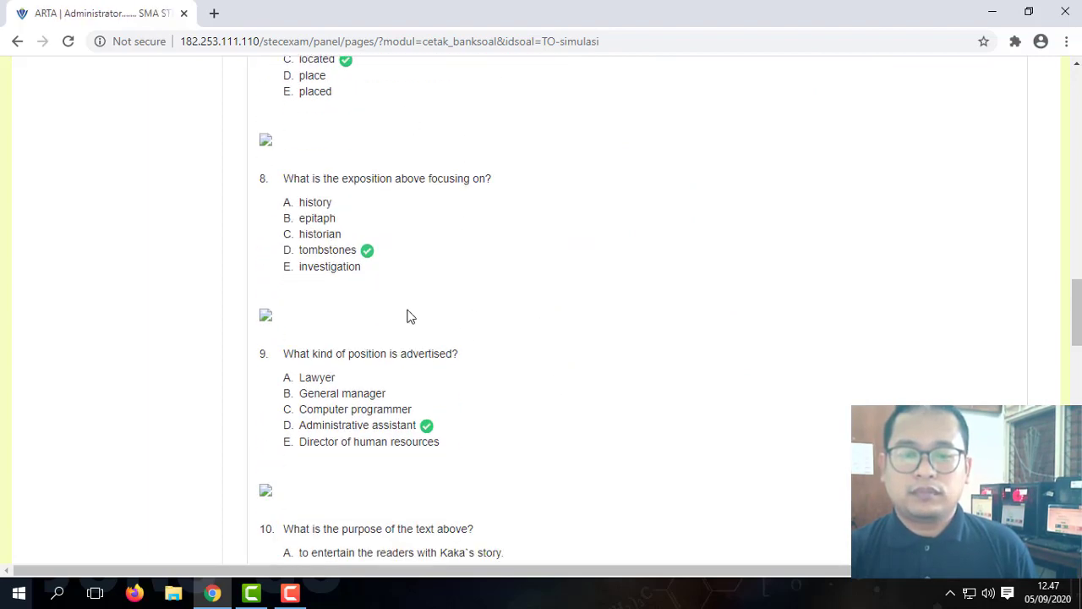
{"action": "scroll", "coordinate": [494, 359], "scroll_direction": "down", "scroll_amount": 15}
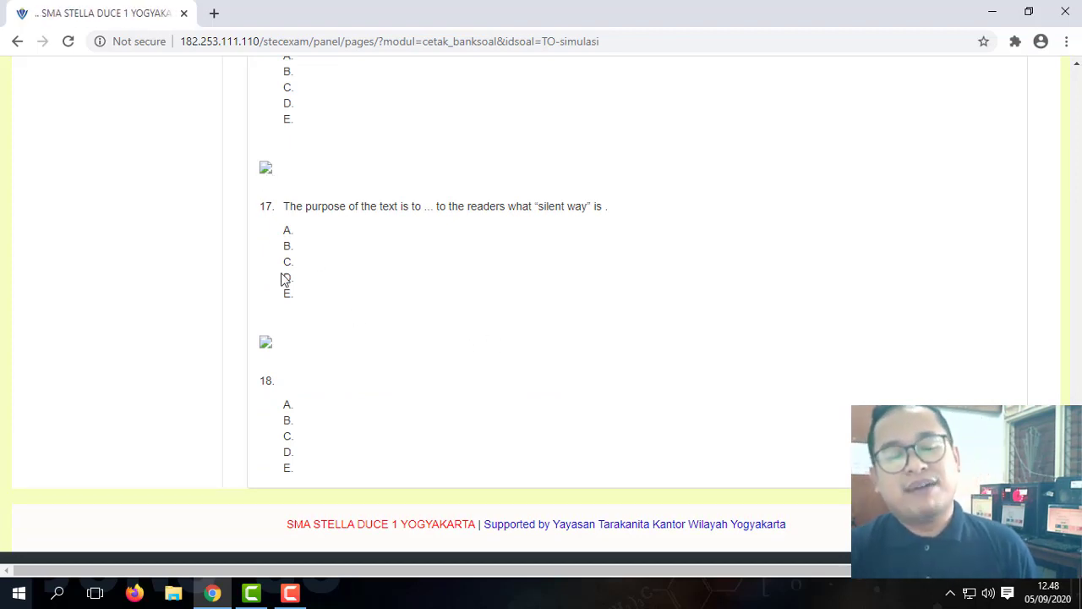
{"action": "scroll", "coordinate": [304, 245], "scroll_direction": "up", "scroll_amount": 15}
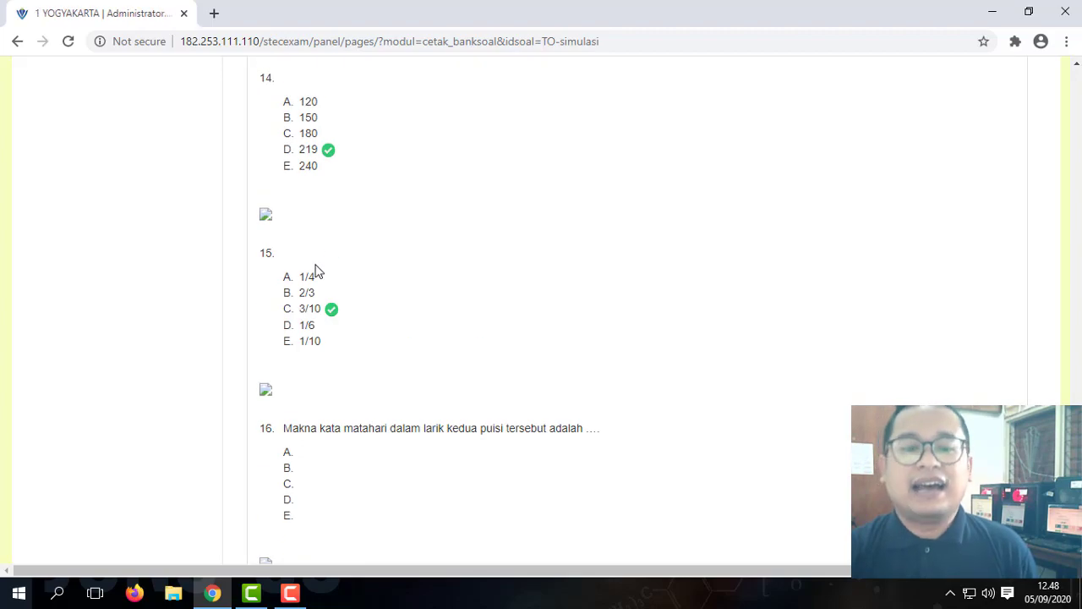
{"action": "scroll", "coordinate": [638, 319], "scroll_direction": "up", "scroll_amount": 20}
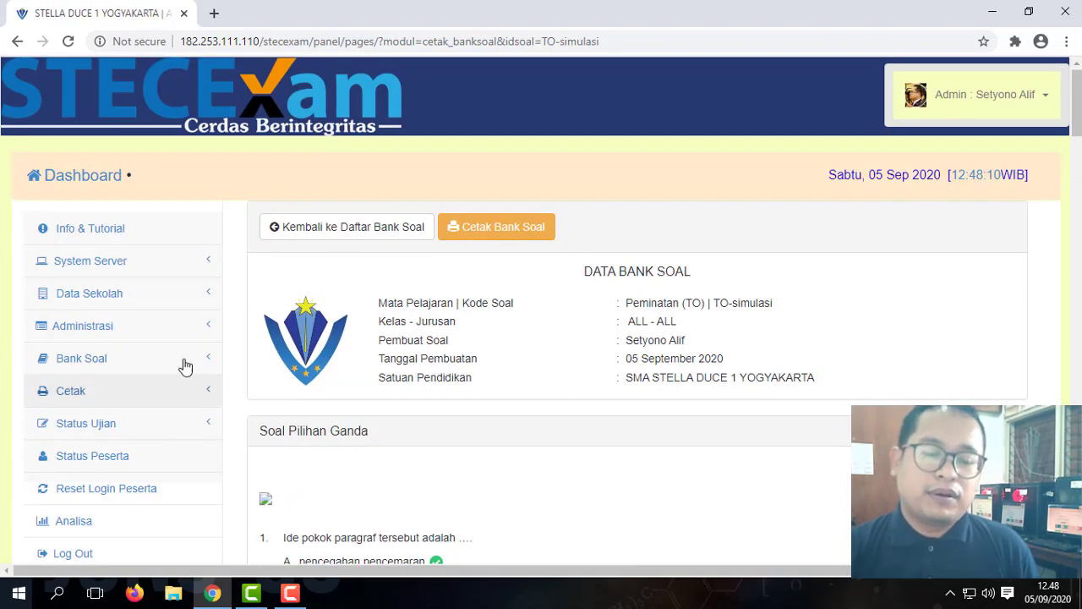
Open the upload page for adding images to the supporting question files (File Pendukung Soal).
{"action": "left_click", "coordinate": [95, 361]}
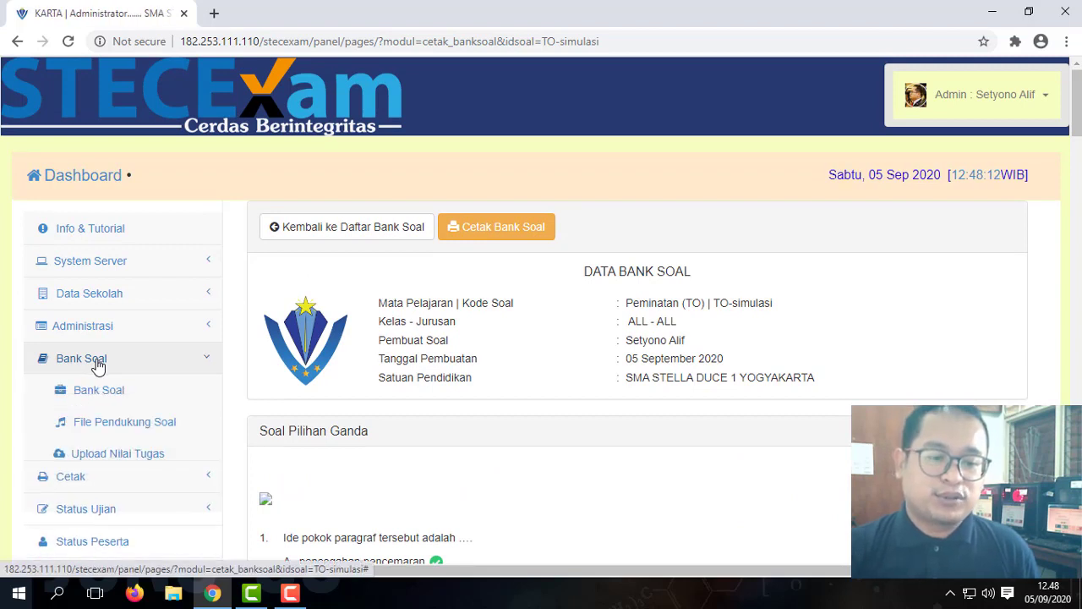
{"action": "left_click", "coordinate": [121, 431]}
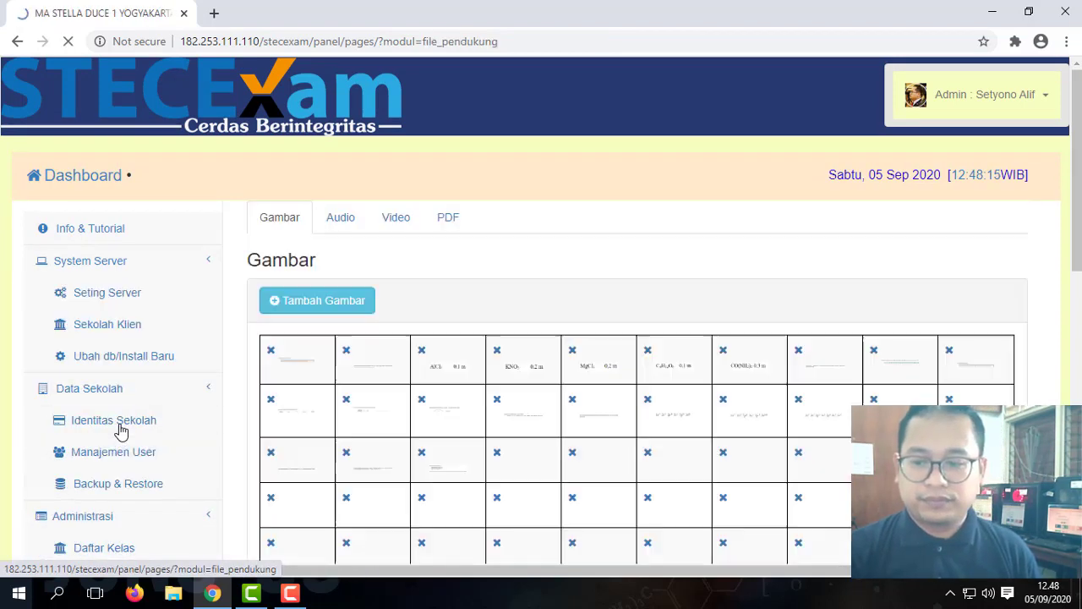
{"action": "left_click", "coordinate": [364, 302]}
{"action": "scroll", "coordinate": [406, 365], "scroll_direction": "down", "scroll_amount": 2}
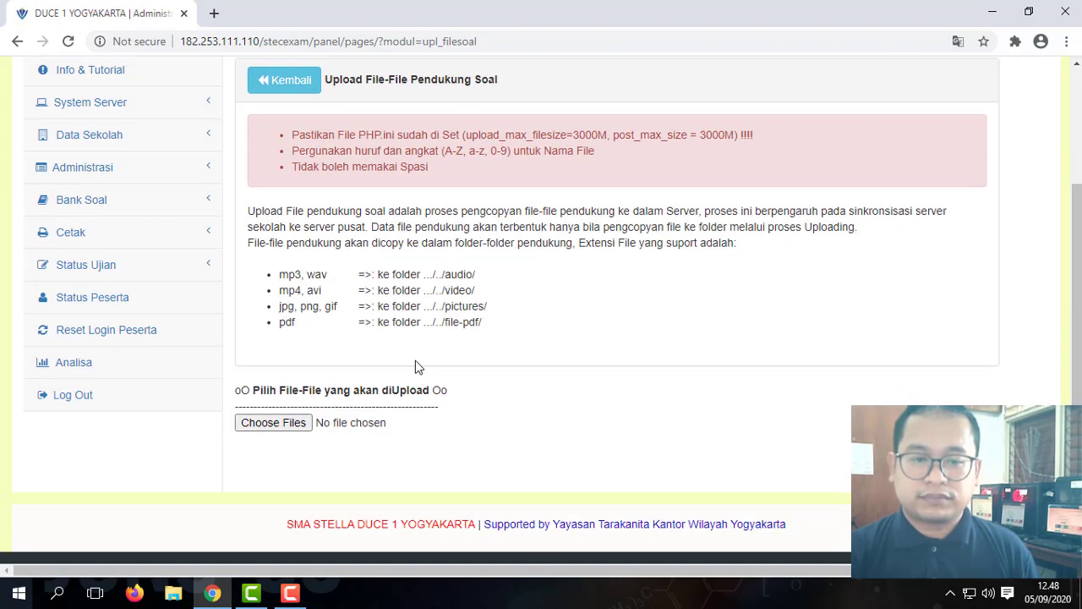
Upload all images from bin1-3 through matb40 in the TO-PASONLINE folder, leaving out the Excel file.
{"action": "left_click", "coordinate": [300, 422]}
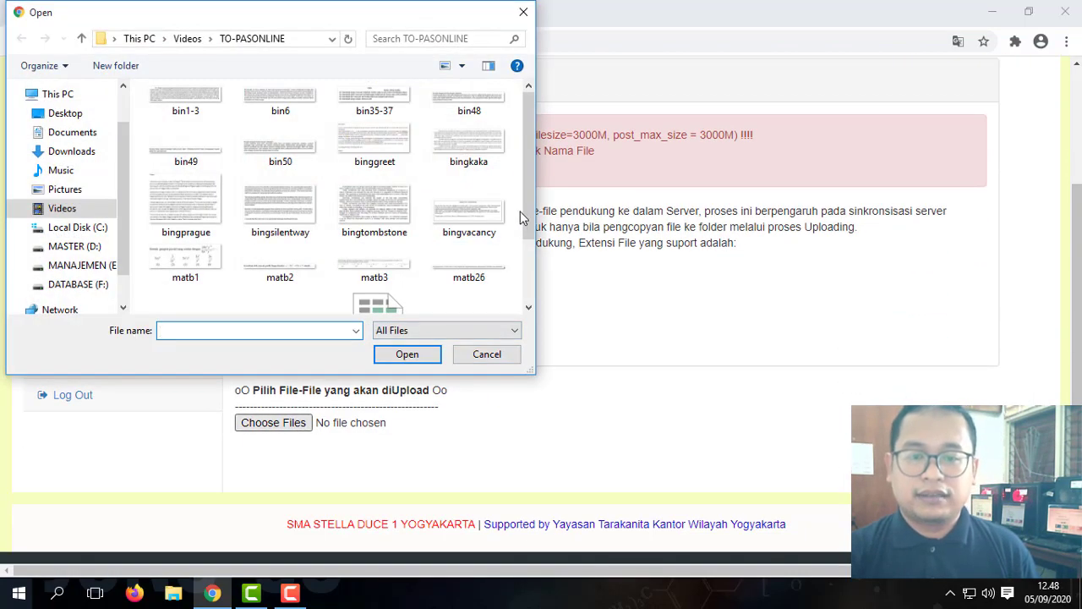
{"action": "left_click", "coordinate": [185, 100]}
{"action": "left_click_drag", "start_coordinate": [530, 173], "coordinate": [527, 239]}
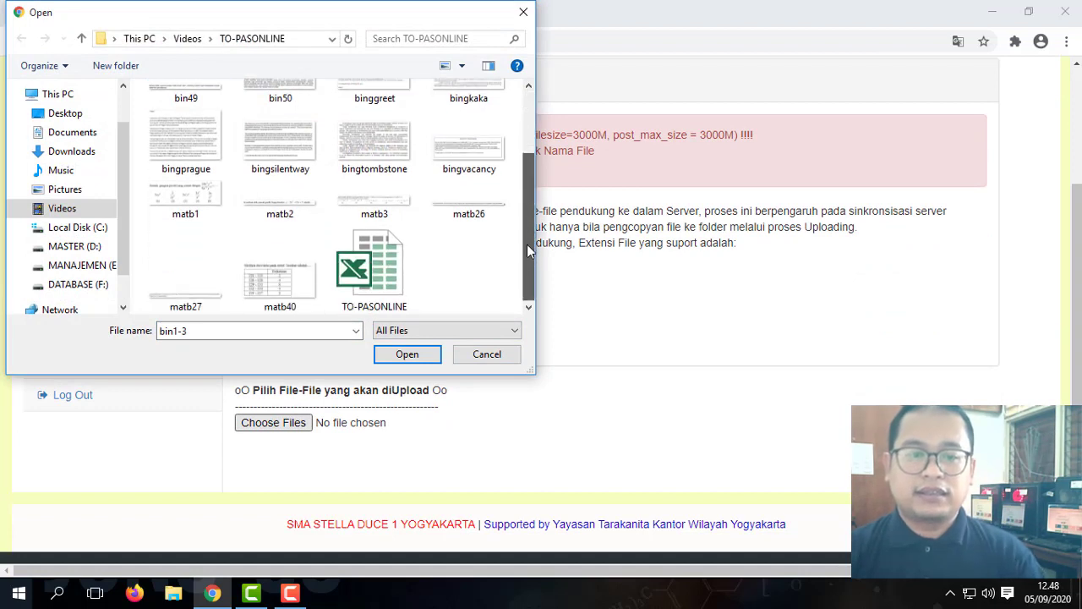
{"action": "left_click", "coordinate": [280, 270], "text": "shift"}
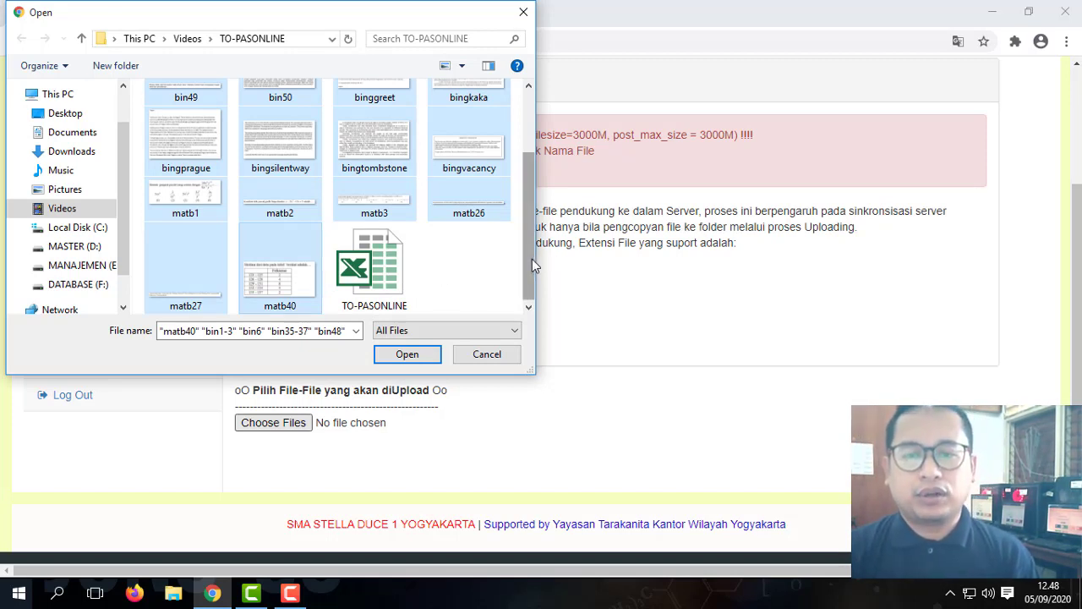
{"action": "mouse_move", "coordinate": [531, 259]}
{"action": "left_mouse_down"}
{"action": "mouse_move", "coordinate": [536, 196]}
{"action": "mouse_move", "coordinate": [543, 269]}
{"action": "left_mouse_up"}
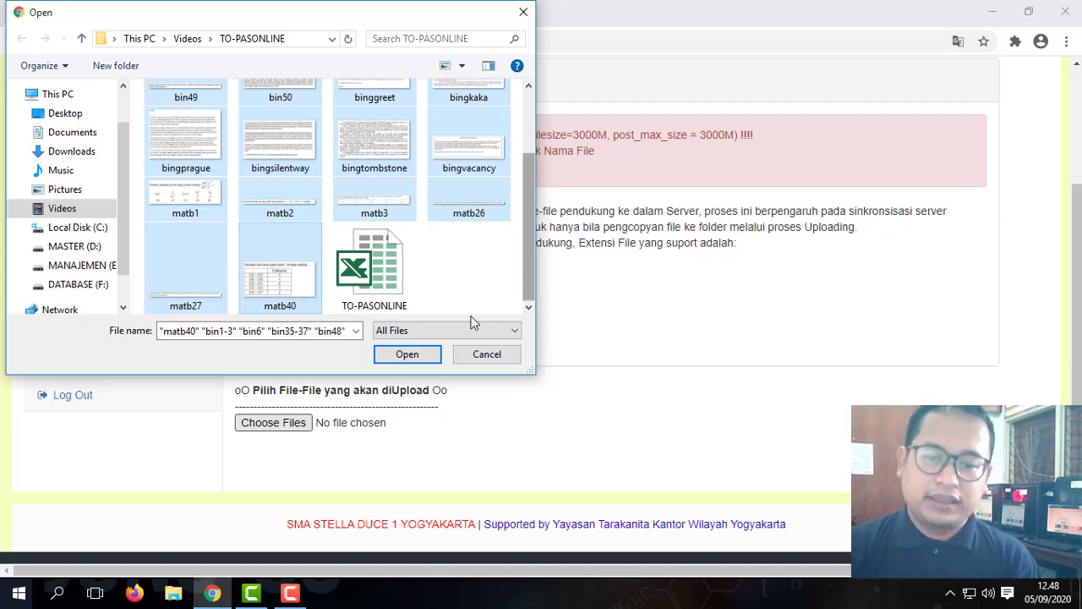
{"action": "left_click", "coordinate": [425, 361]}
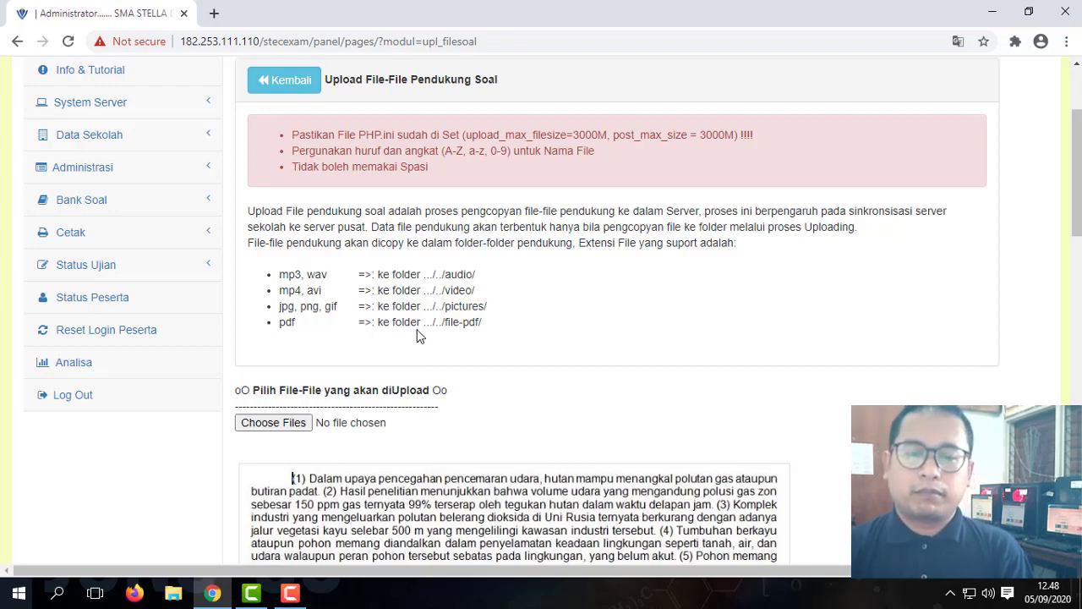
Review the previews of the uploaded images, then return to the supporting image list and look through it.
{"action": "scroll", "coordinate": [476, 364], "scroll_direction": "down", "scroll_amount": 4}
{"action": "scroll", "coordinate": [334, 216], "scroll_direction": "up", "scroll_amount": 6}
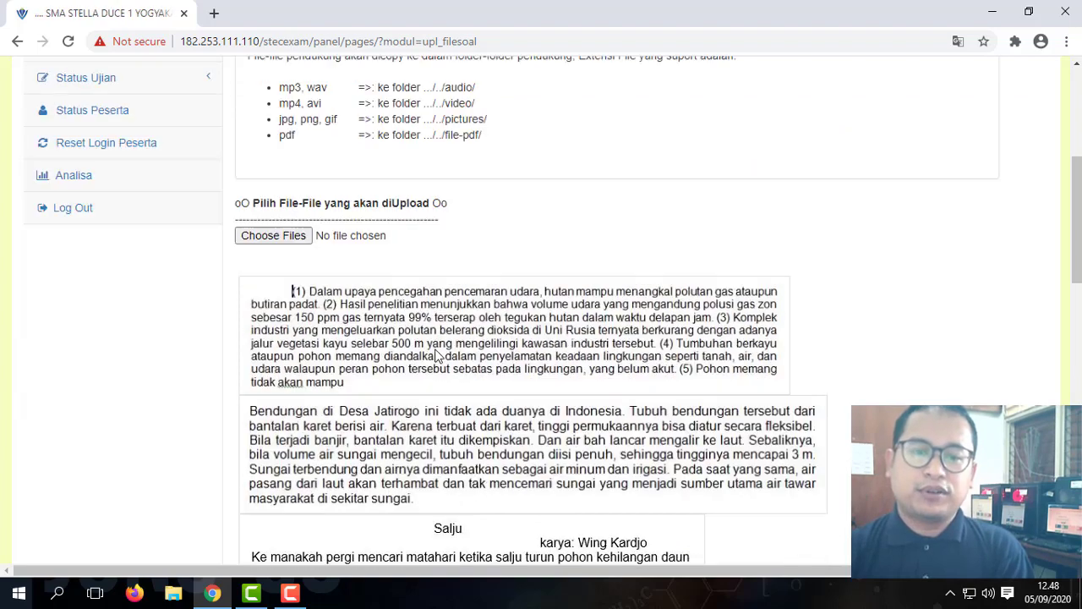
{"action": "left_click", "coordinate": [291, 239]}
{"action": "scroll", "coordinate": [621, 397], "scroll_direction": "down", "scroll_amount": 5}
{"action": "scroll", "coordinate": [592, 457], "scroll_direction": "down", "scroll_amount": 3}
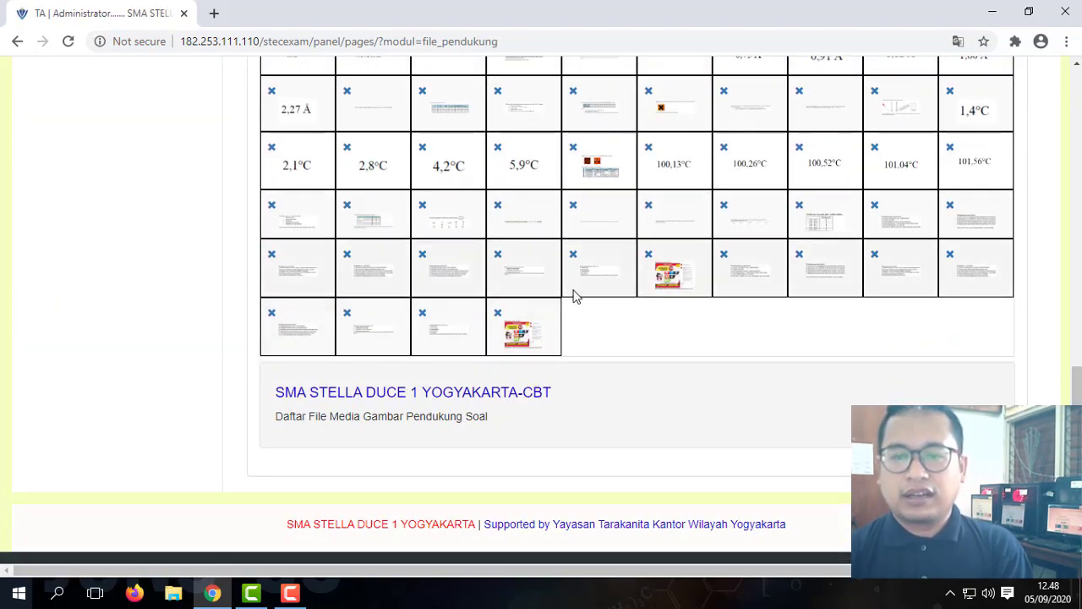
{"action": "scroll", "coordinate": [545, 327], "scroll_direction": "up", "scroll_amount": 8}
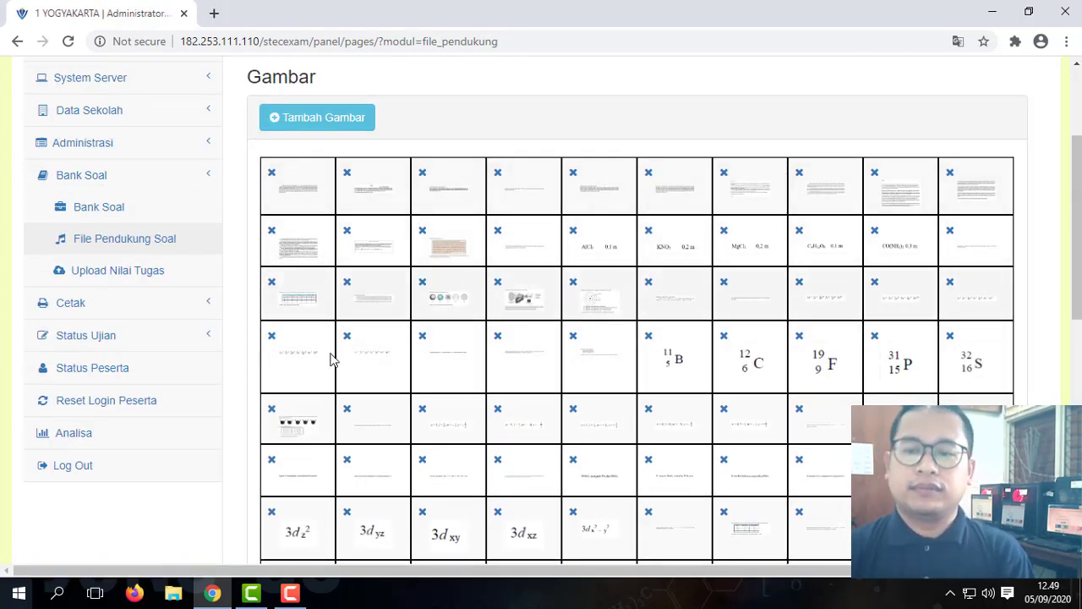
Reopen the print view of TO-simulasi from the question bank list and check the images shown with each question.
{"action": "left_click", "coordinate": [94, 208]}
{"action": "scroll", "coordinate": [631, 496], "scroll_direction": "down", "scroll_amount": 3}
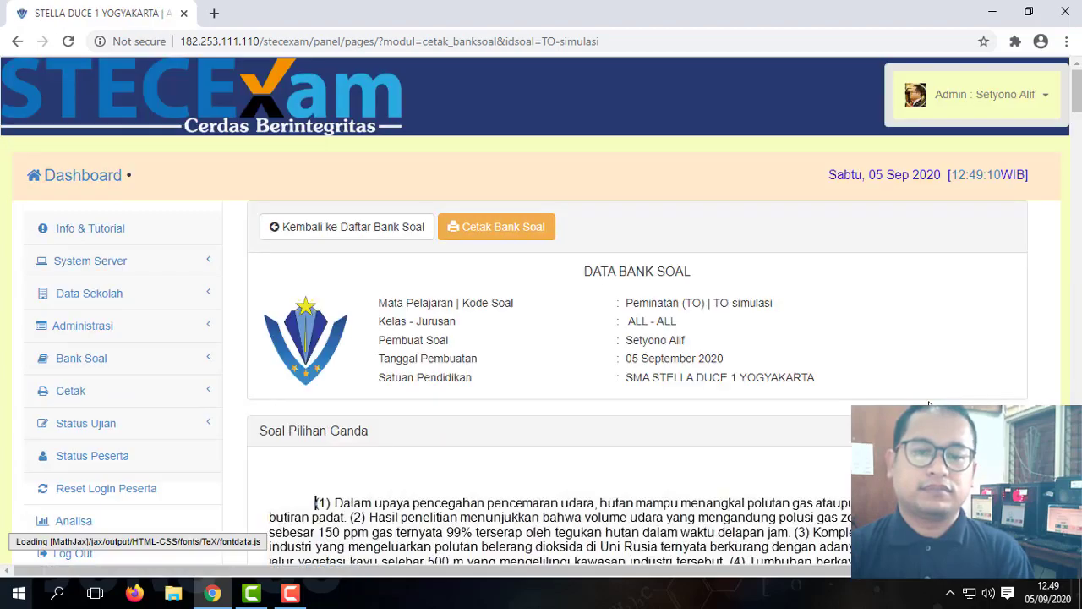
{"action": "scroll", "coordinate": [684, 432], "scroll_direction": "down", "scroll_amount": 10}
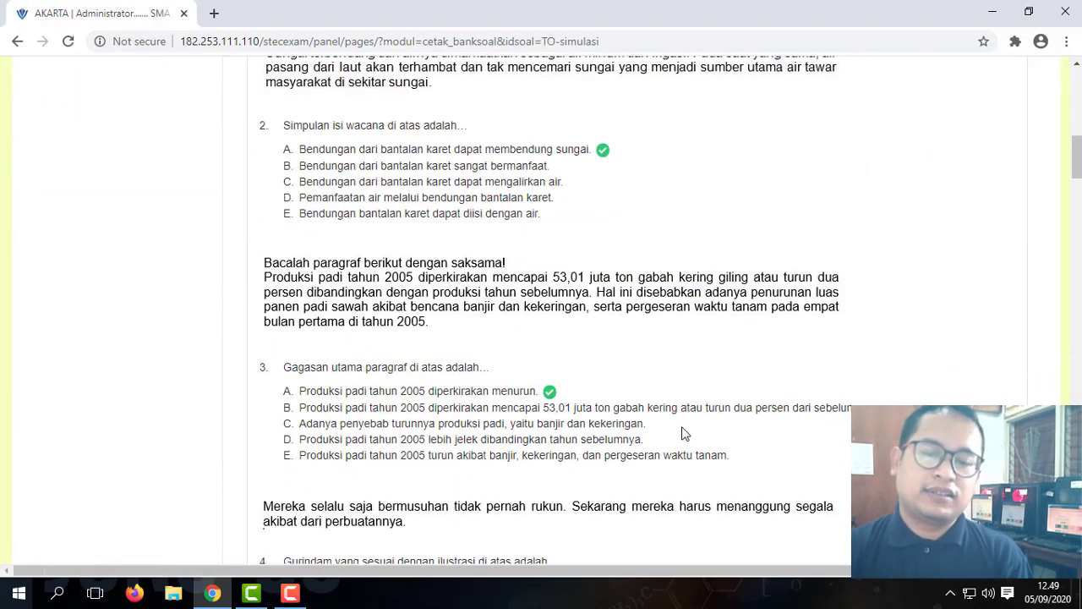
{"action": "scroll", "coordinate": [684, 432], "scroll_direction": "down", "scroll_amount": 5}
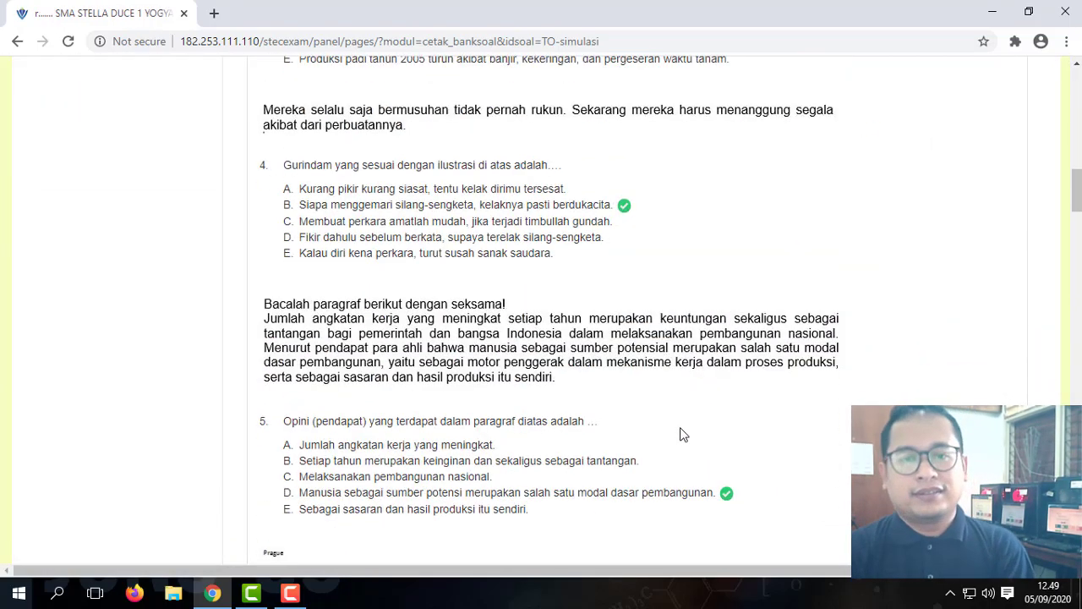
{"action": "scroll", "coordinate": [684, 432], "scroll_direction": "down", "scroll_amount": 20}
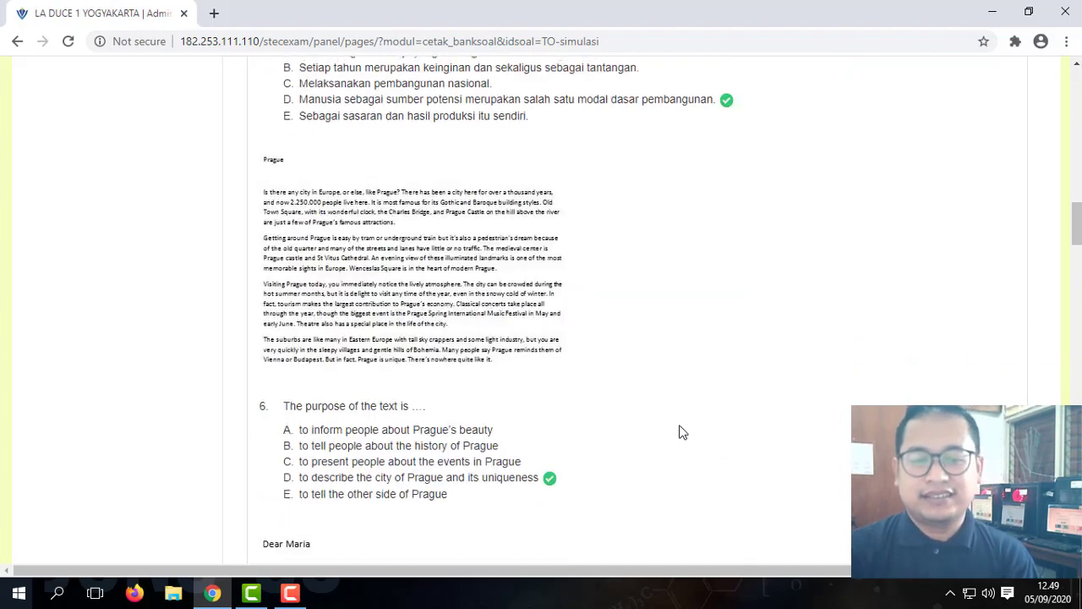
{"action": "scroll", "coordinate": [683, 432], "scroll_direction": "down", "scroll_amount": 20}
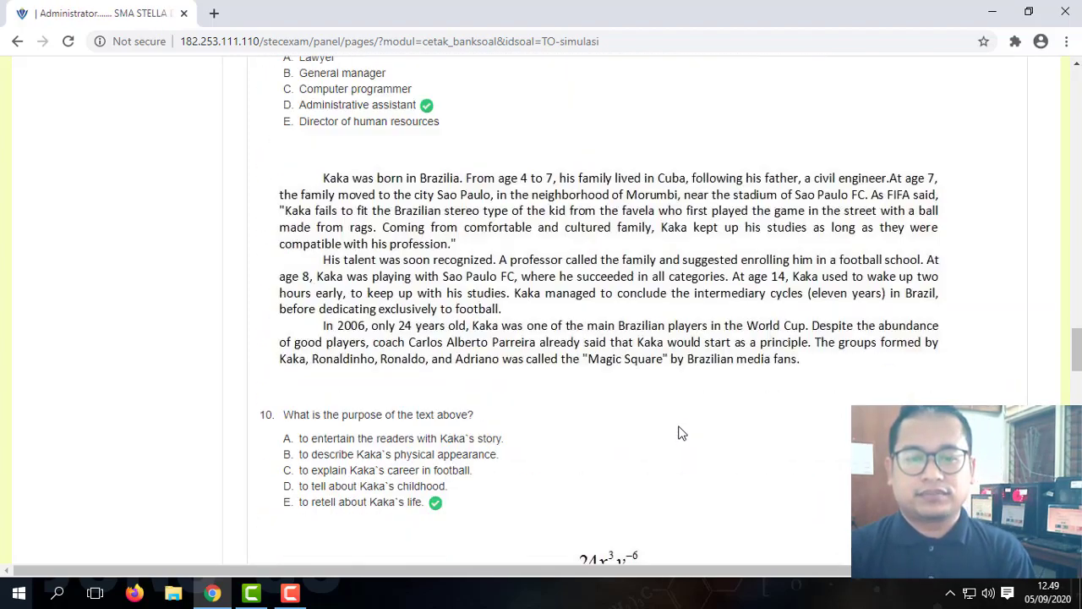
Look through the remaining questions in the TO-simulasi print view and return to its beginning.
{"action": "scroll", "coordinate": [682, 440], "scroll_direction": "down", "scroll_amount": 4}
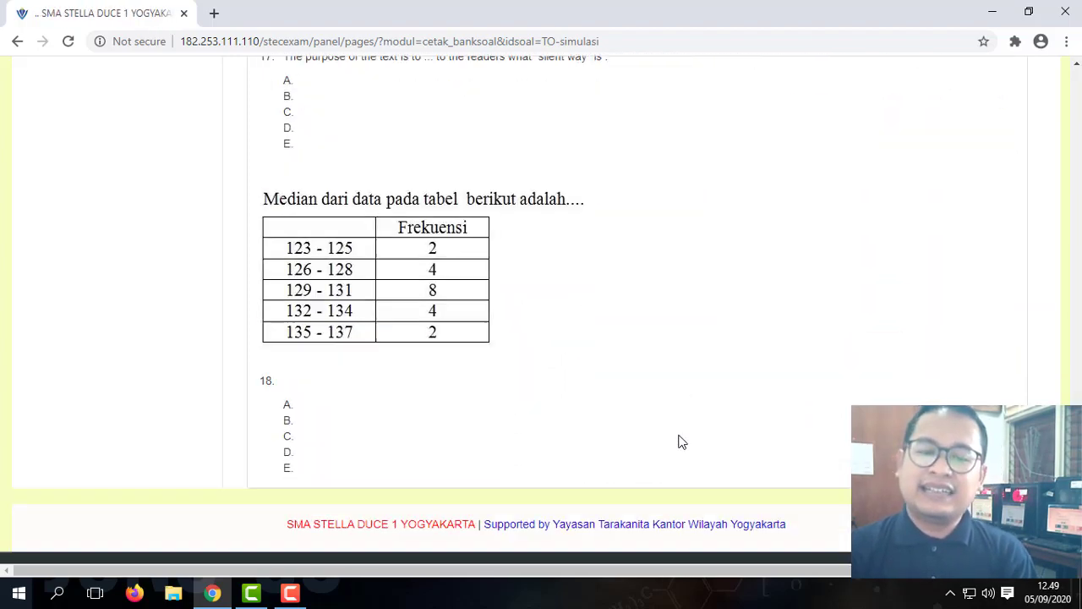
{"action": "scroll", "coordinate": [683, 441], "scroll_direction": "up", "scroll_amount": 20}
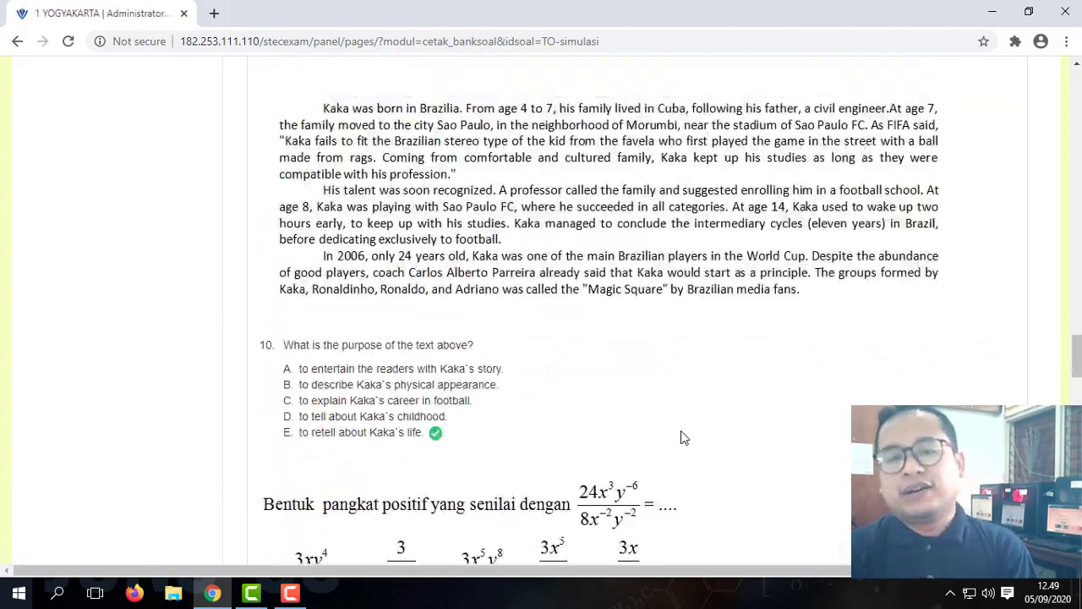
{"action": "scroll", "coordinate": [683, 437], "scroll_direction": "up", "scroll_amount": 20}
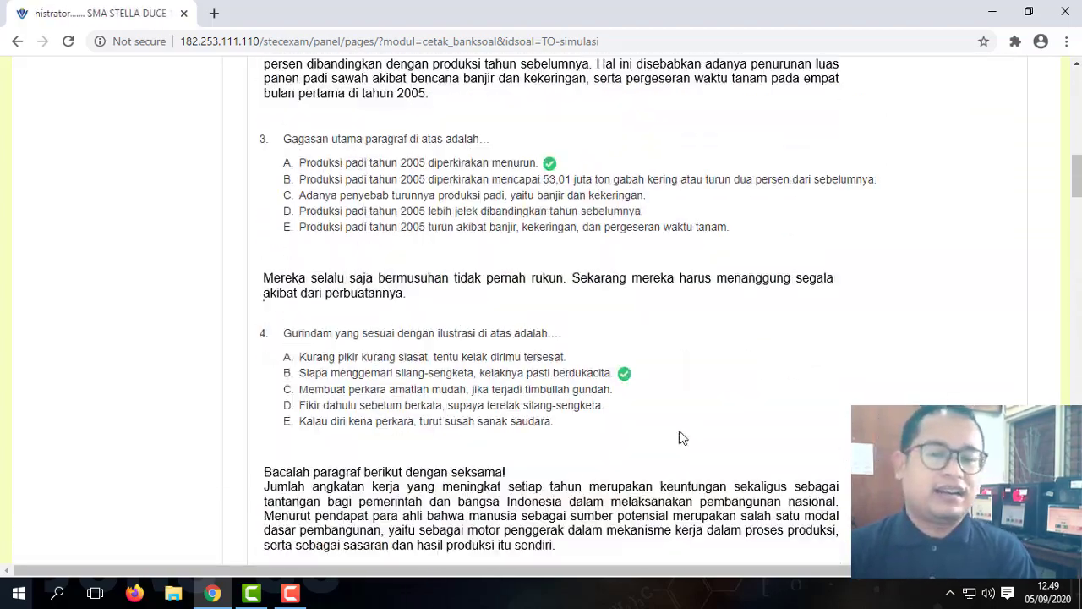
{"action": "scroll", "coordinate": [681, 436], "scroll_direction": "up", "scroll_amount": 5}
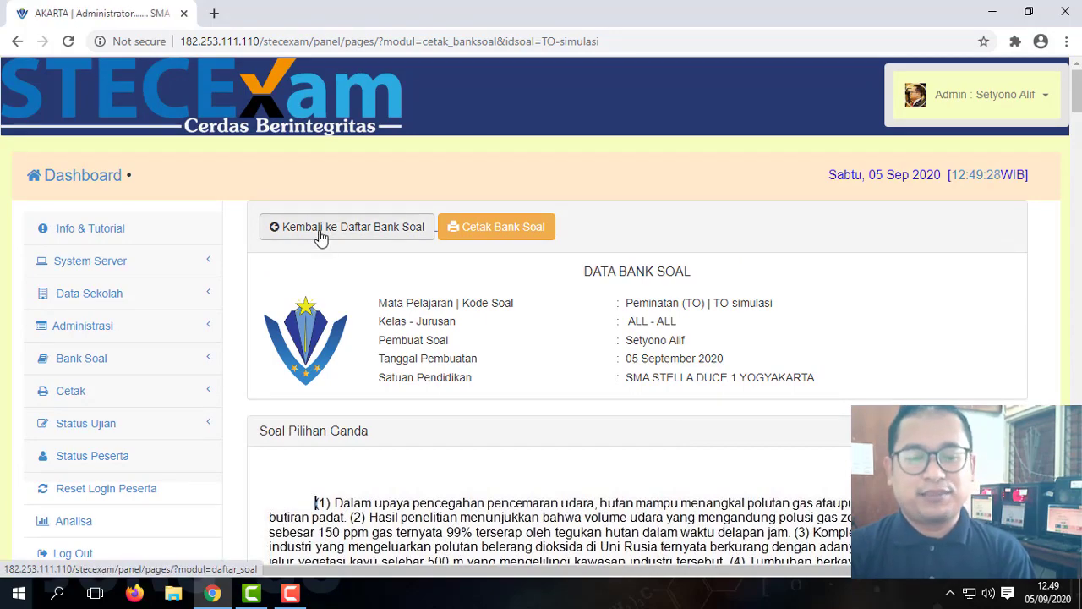
{"action": "scroll", "coordinate": [511, 486], "scroll_direction": "down", "scroll_amount": 5}
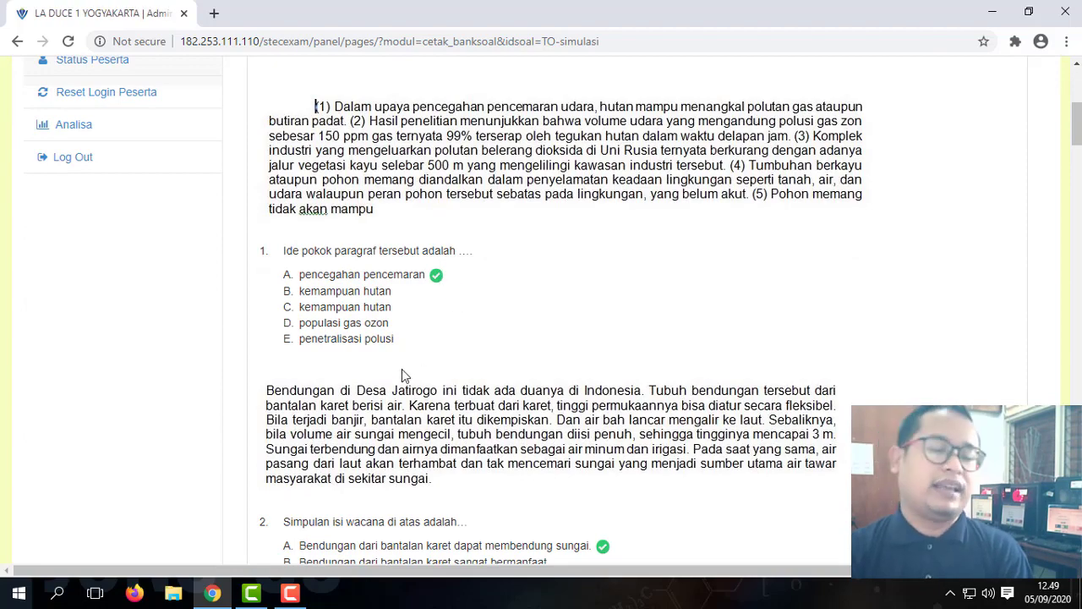
{"action": "scroll", "coordinate": [411, 370], "scroll_direction": "up", "scroll_amount": 5}
Return to the question bank list (Bank Soal) and activate TO-simulasi.
{"action": "left_click", "coordinate": [93, 290]}
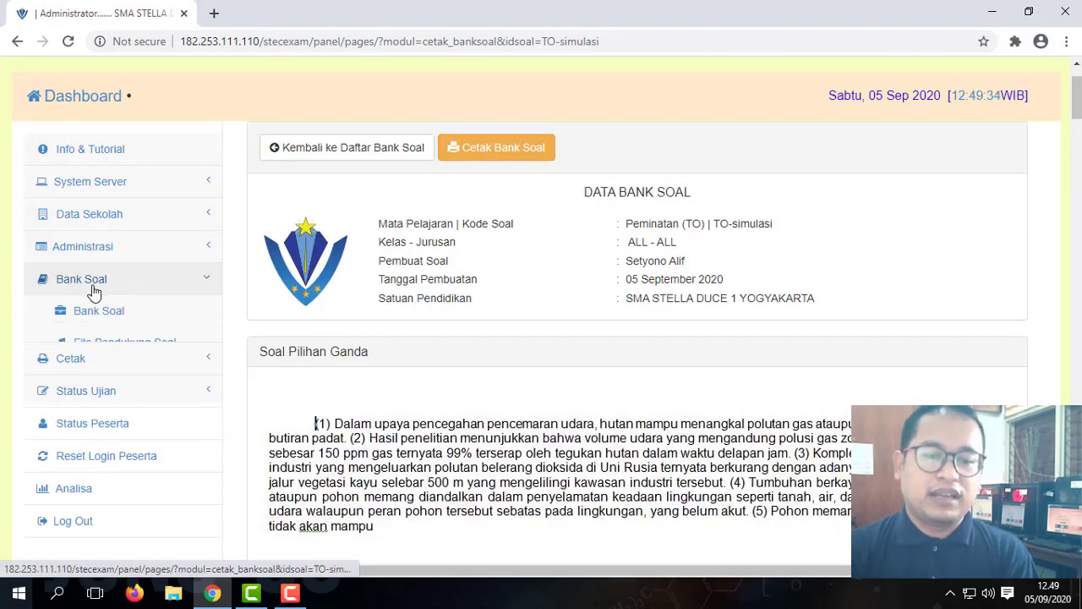
{"action": "left_click", "coordinate": [102, 312]}
{"action": "scroll", "coordinate": [328, 369], "scroll_direction": "down", "scroll_amount": 3}
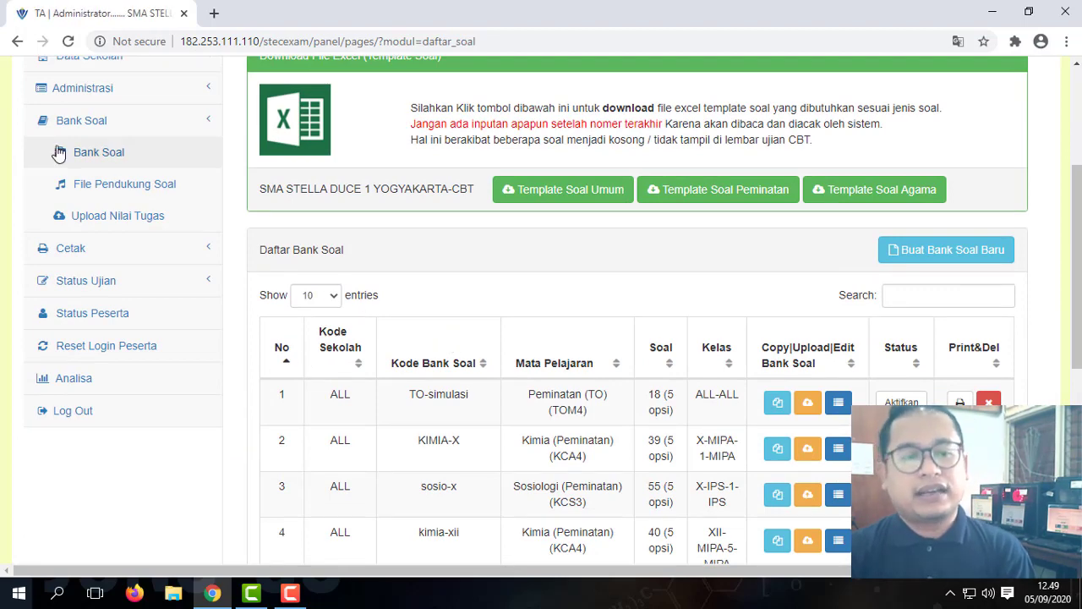
{"action": "left_click", "coordinate": [90, 161]}
{"action": "scroll", "coordinate": [476, 385], "scroll_direction": "down", "scroll_amount": 4}
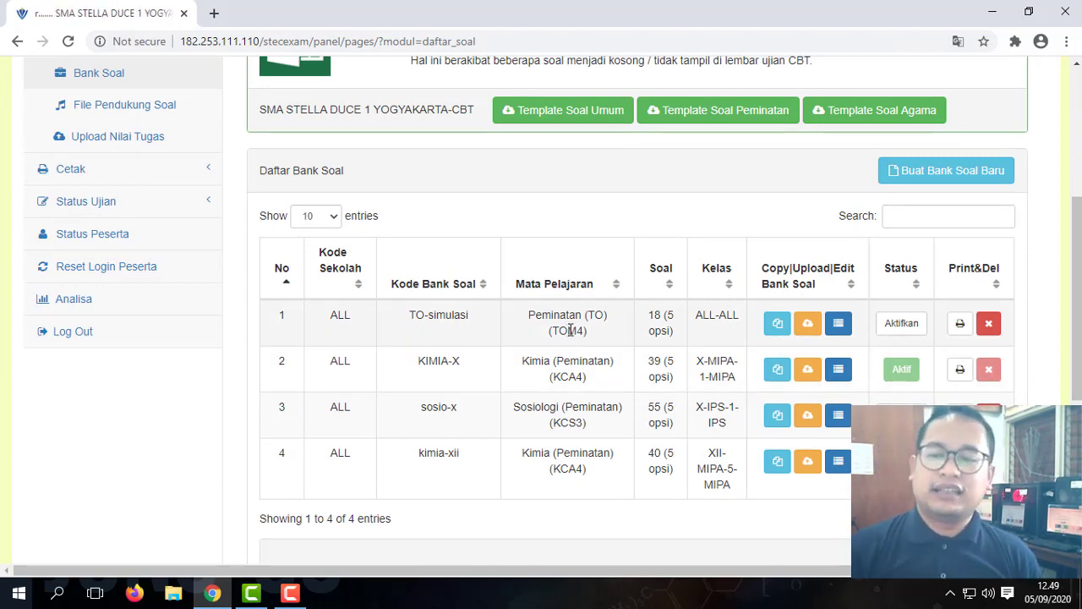
{"action": "left_click", "coordinate": [905, 328]}
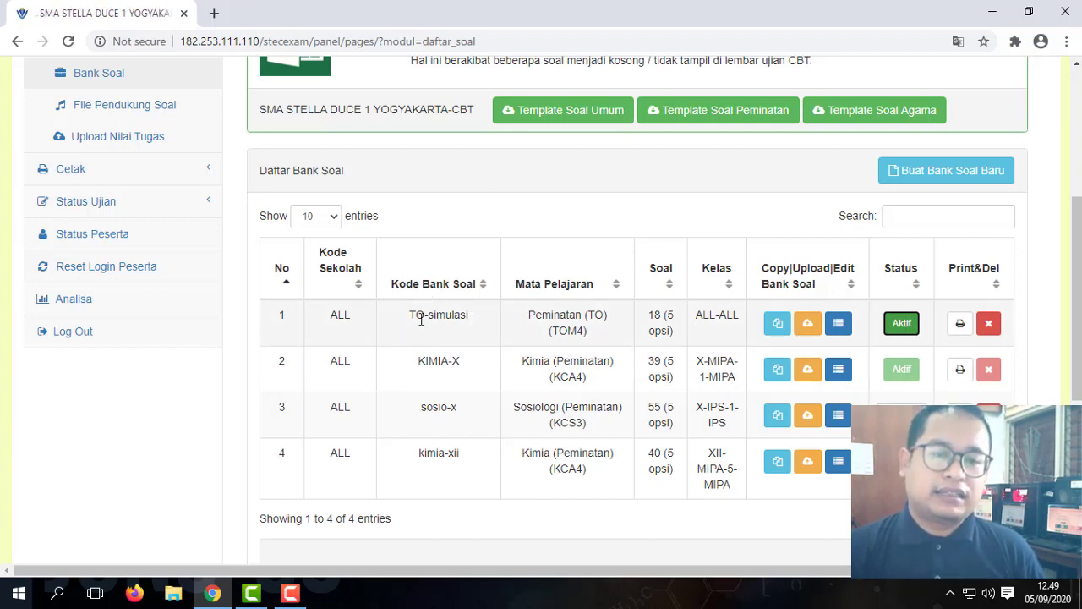
Open the exam schedule form for TO-simulasi from the exam settings page (Setting Ujian).
{"action": "scroll", "coordinate": [421, 320], "scroll_direction": "up", "scroll_amount": 1}
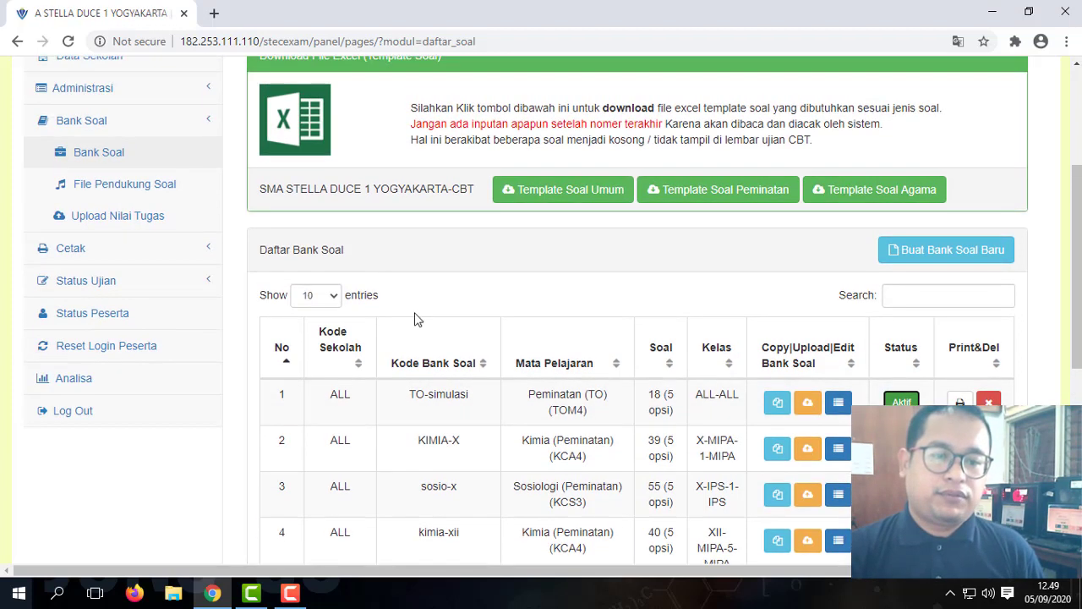
{"action": "left_click", "coordinate": [93, 288]}
{"action": "left_click", "coordinate": [99, 221]}
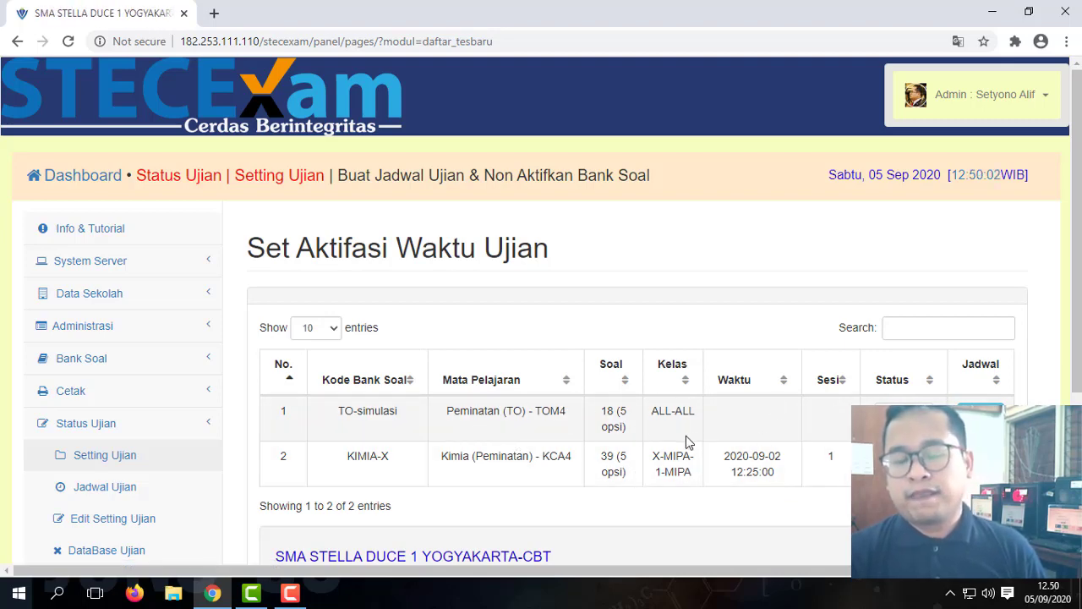
{"action": "scroll", "coordinate": [717, 442], "scroll_direction": "down", "scroll_amount": 2}
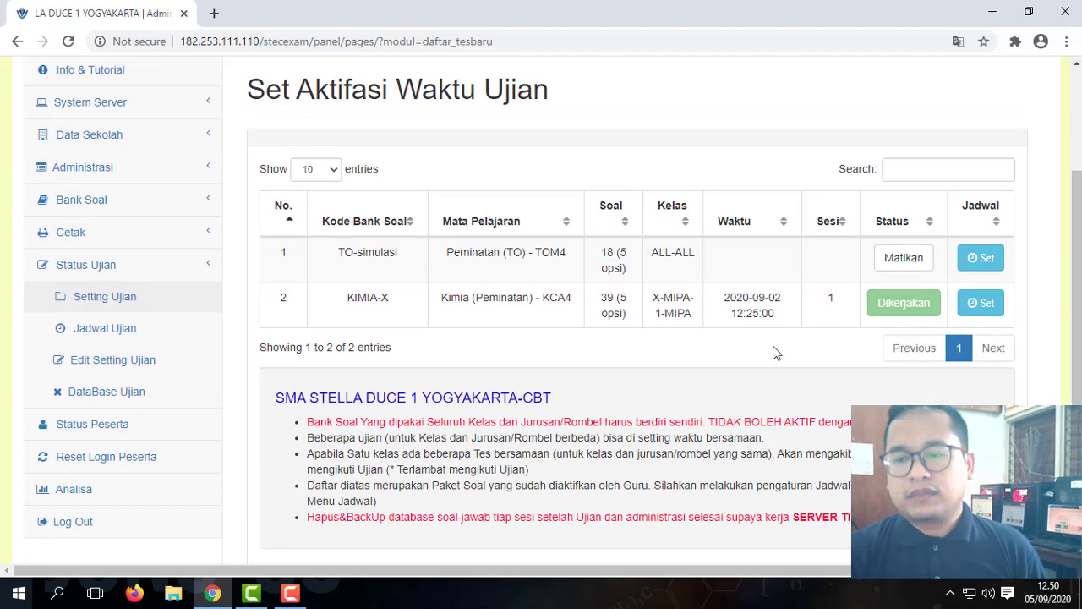
{"action": "left_click", "coordinate": [973, 262]}
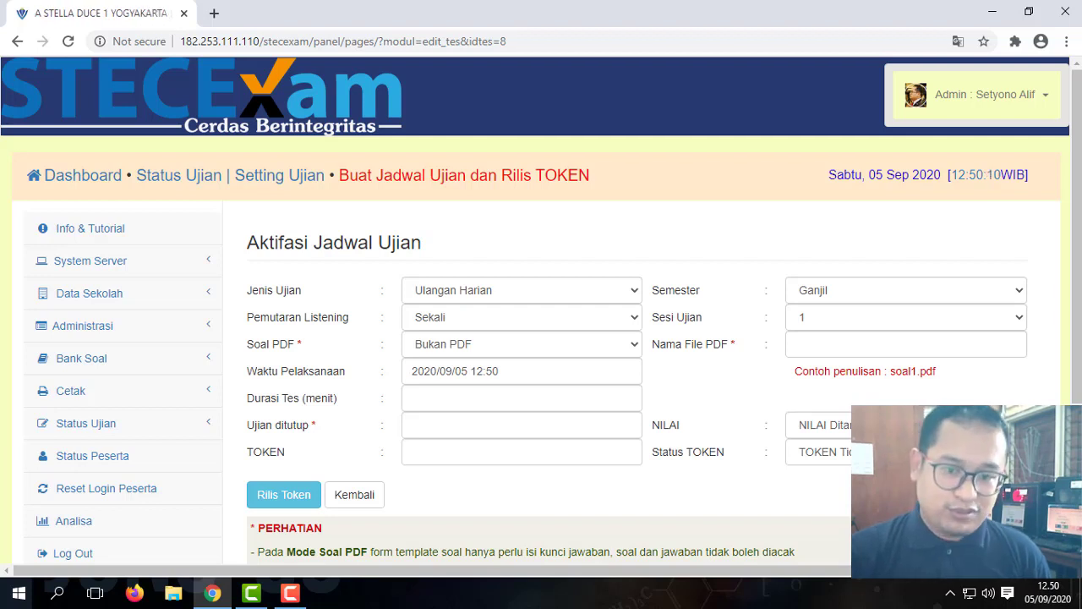
Schedule the exam for 2020/09/05 12:50 with a duration of 60 minutes and a closing time of 13.50.
{"action": "left_click", "coordinate": [533, 375]}
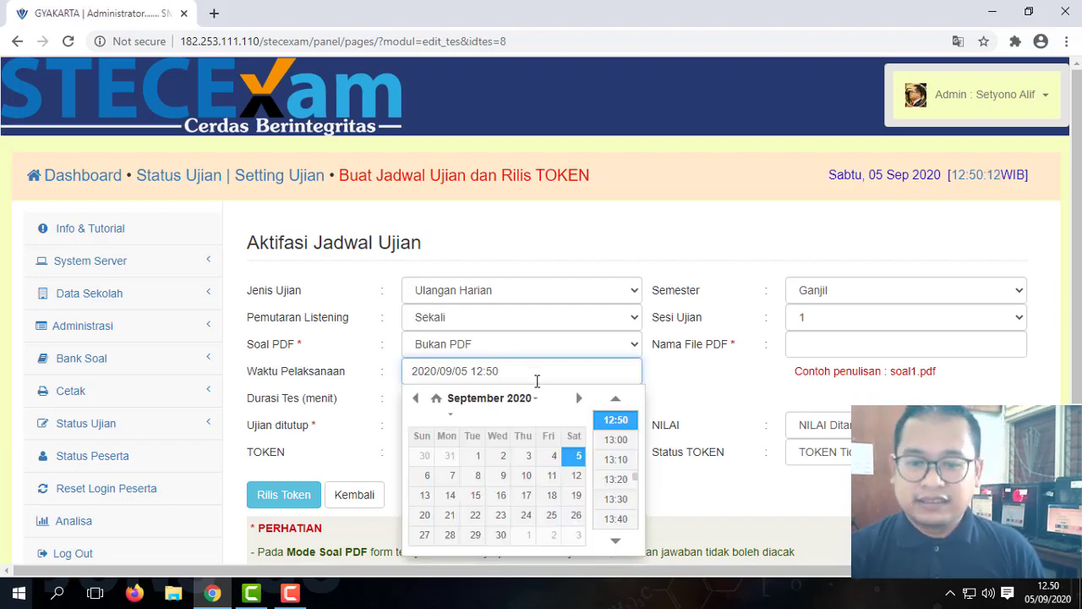
{"action": "left_click", "coordinate": [615, 420]}
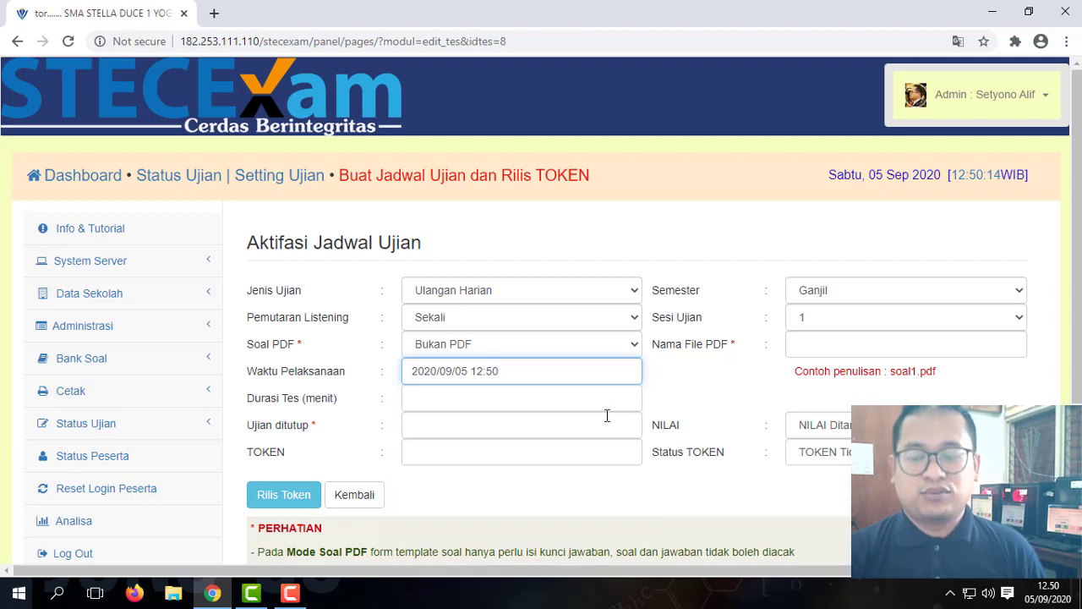
{"action": "left_click", "coordinate": [471, 398]}
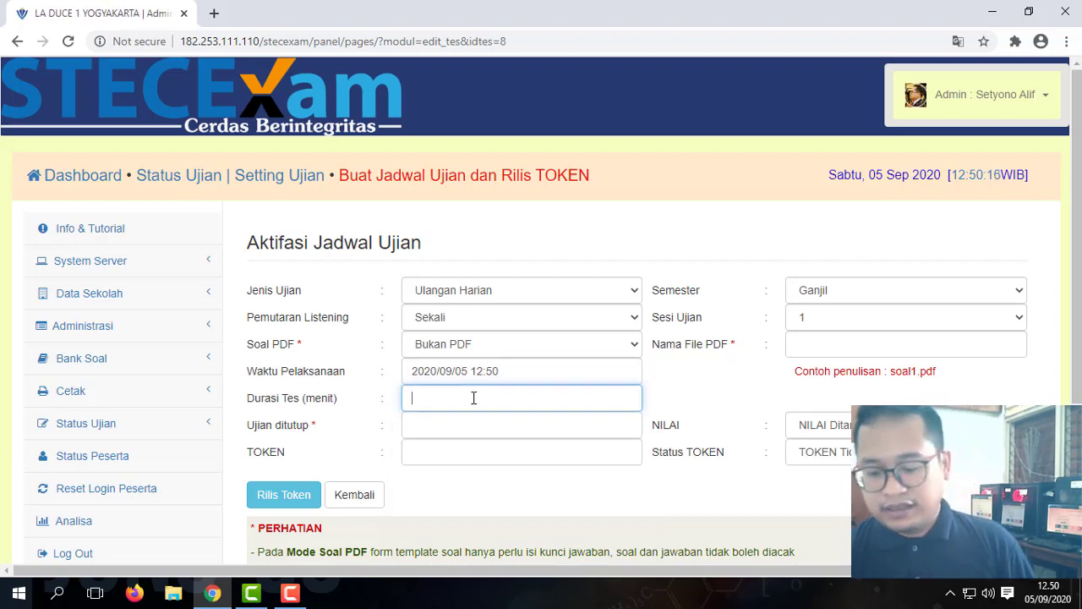
{"action": "type", "text": "60"}
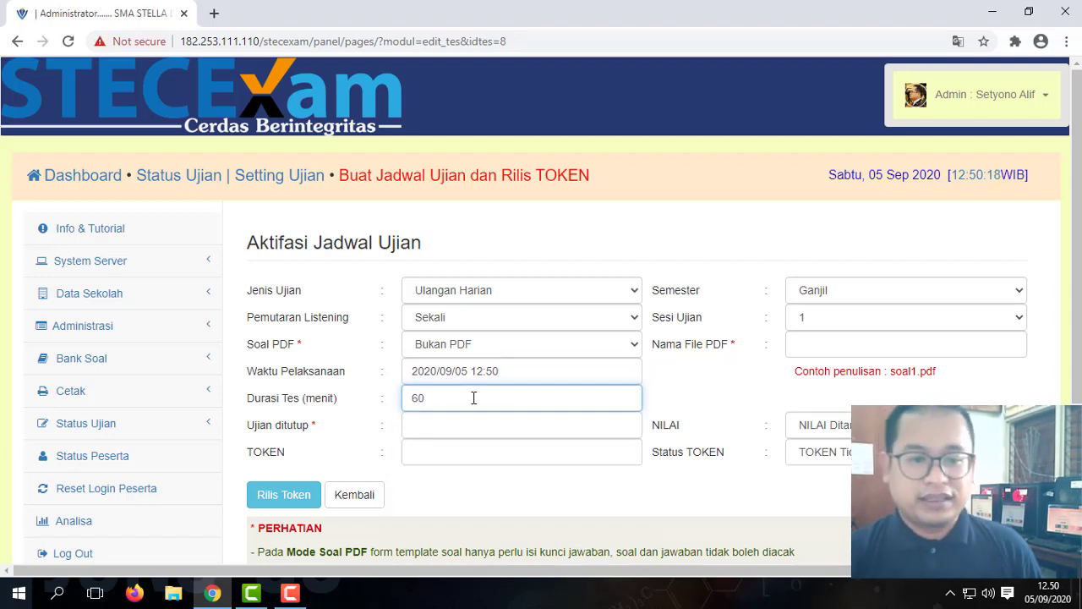
{"action": "left_click", "coordinate": [456, 427]}
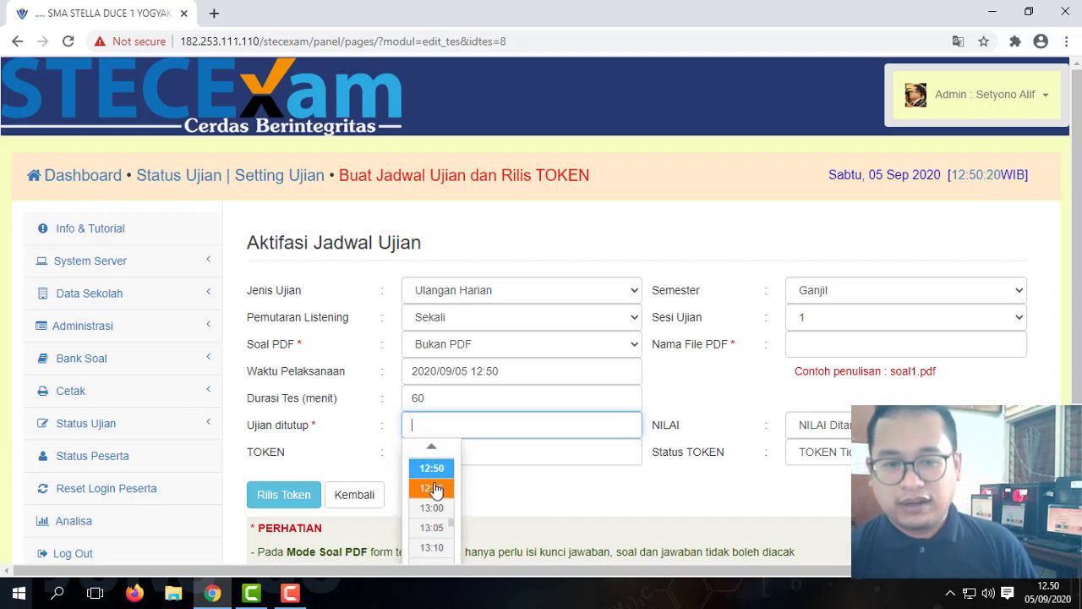
{"action": "scroll", "coordinate": [434, 490], "scroll_direction": "down", "scroll_amount": 5}
{"action": "scroll", "coordinate": [433, 545], "scroll_direction": "down", "scroll_amount": 4}
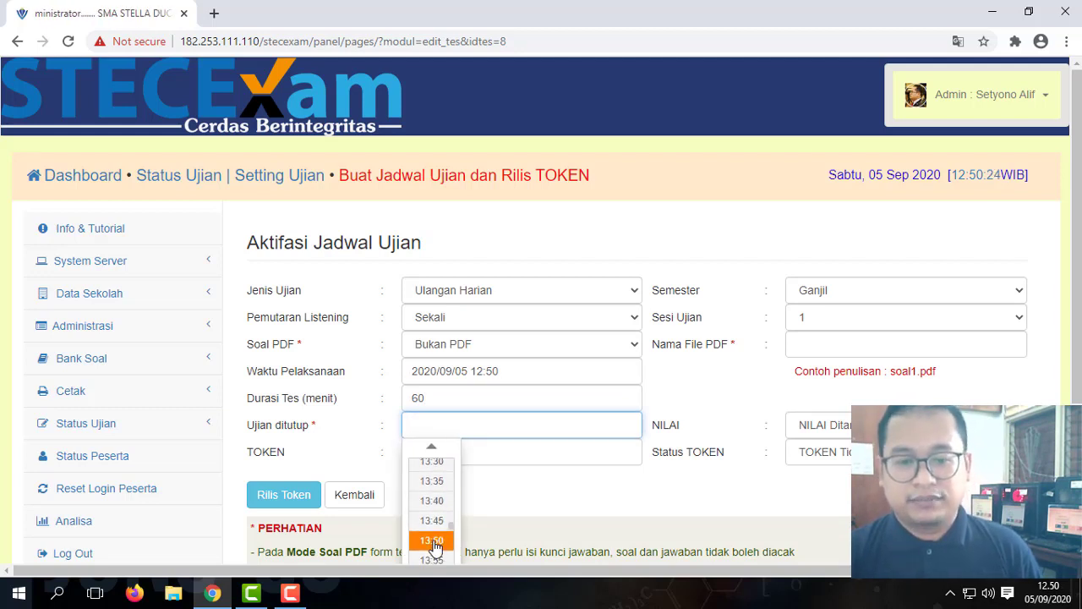
{"action": "left_click", "coordinate": [434, 543]}
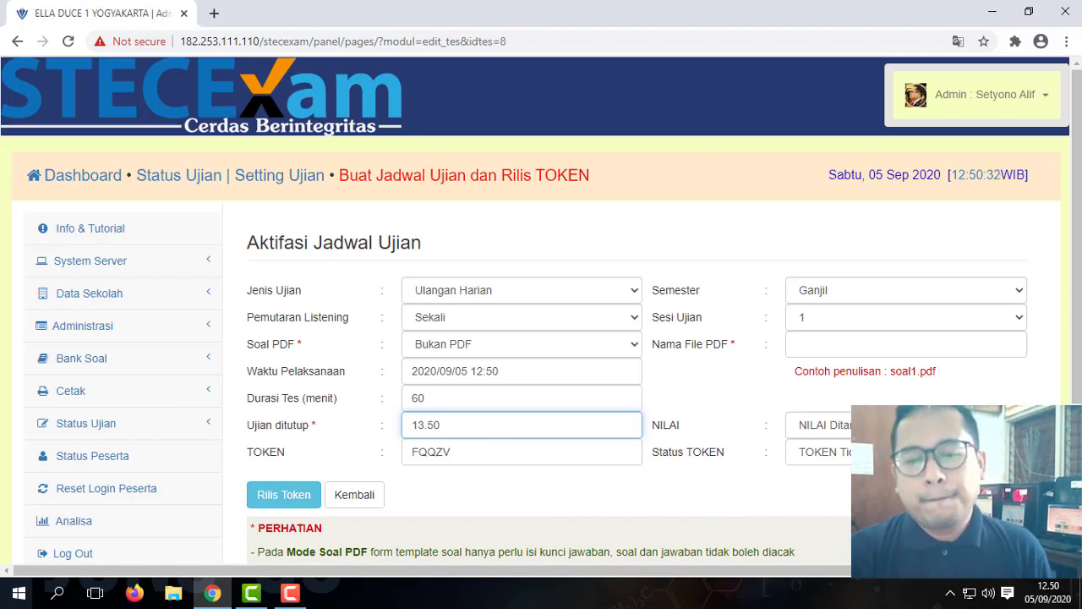
Set the score option to NILAI Ditampilkan and the token status to TOKEN Ditampilkan.
{"action": "left_click", "coordinate": [840, 435]}
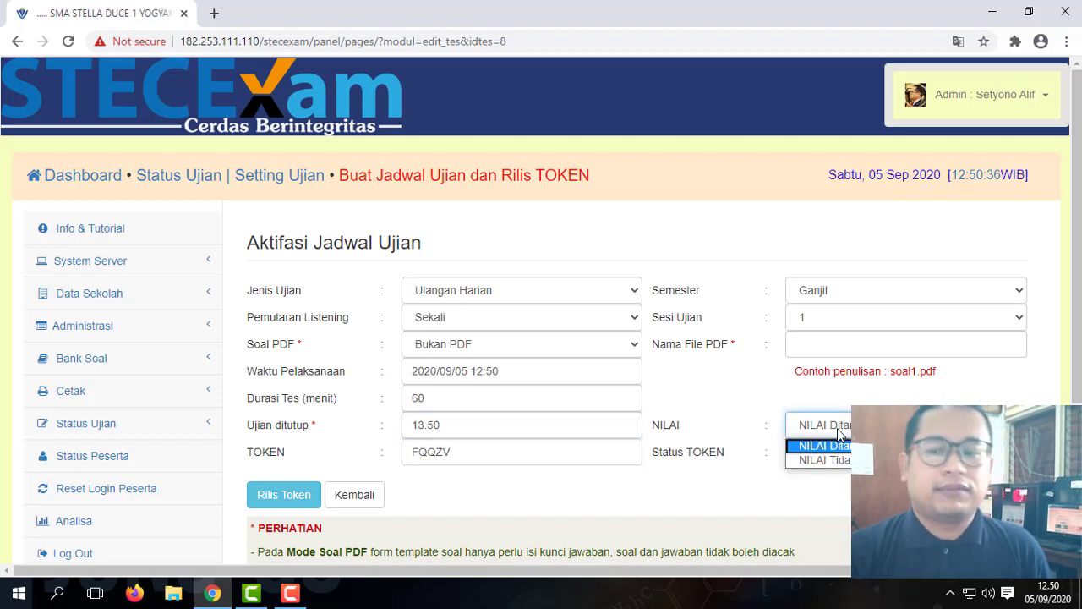
{"action": "left_click", "coordinate": [842, 446]}
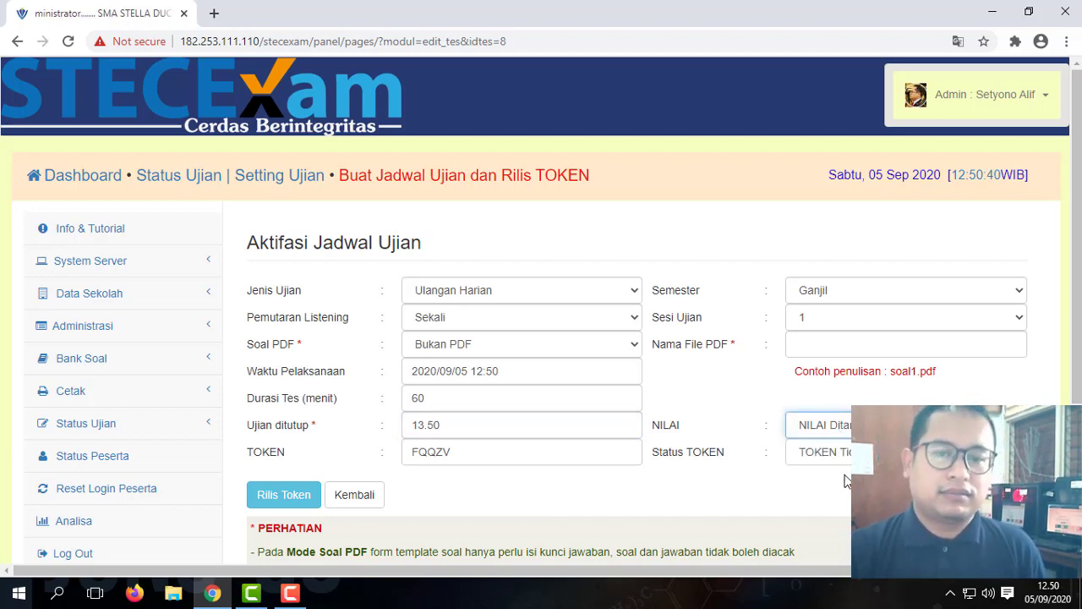
{"action": "left_click", "coordinate": [820, 451]}
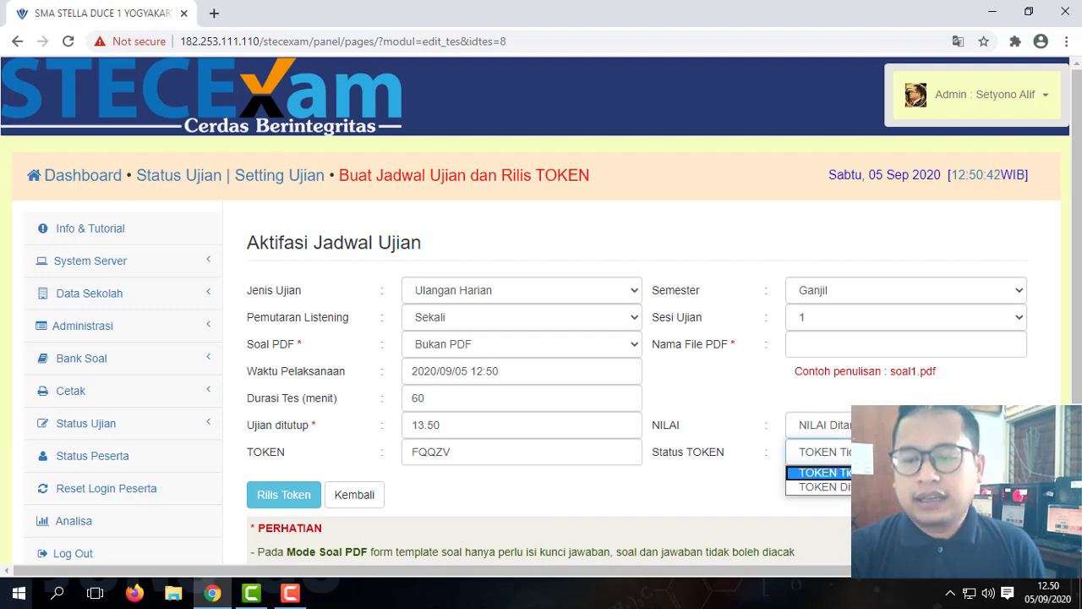
{"action": "key", "text": "Return"}
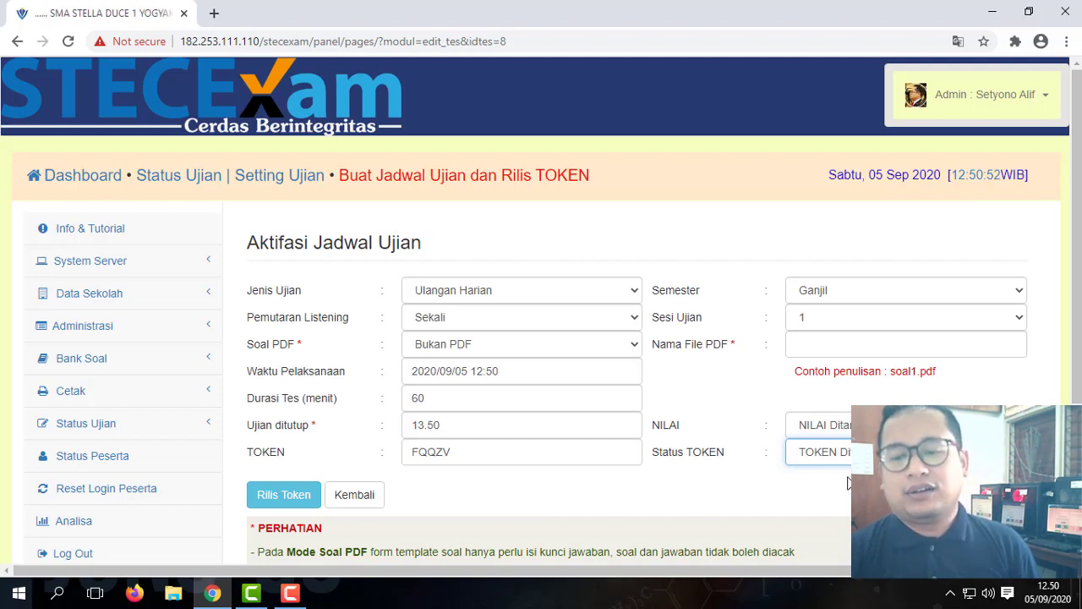
{"action": "key", "text": "alt+Down"}
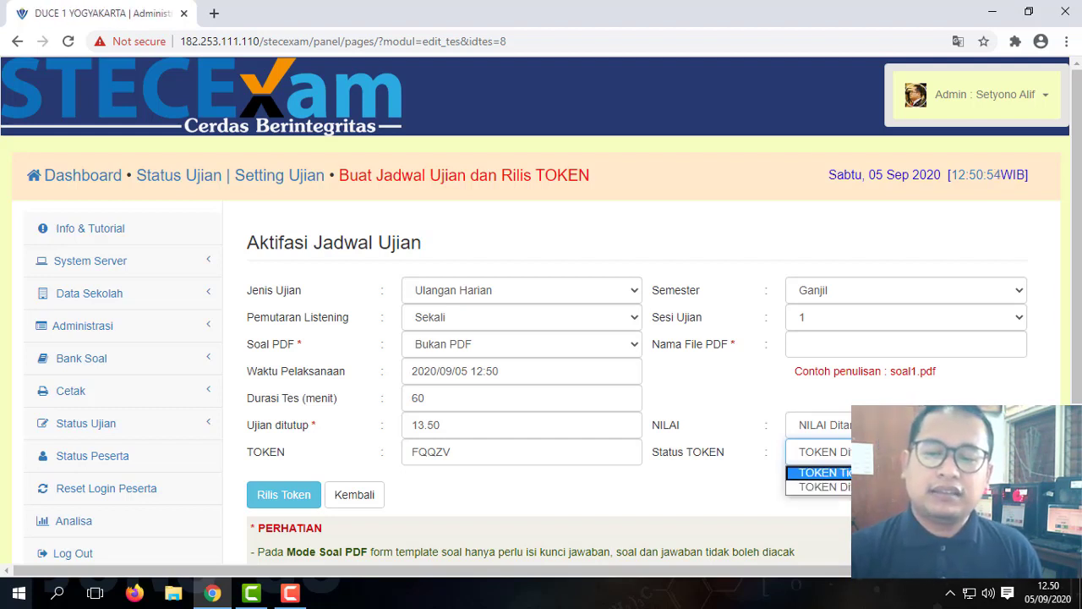
{"action": "key", "text": "Return"}
{"action": "key", "text": "Tab"}
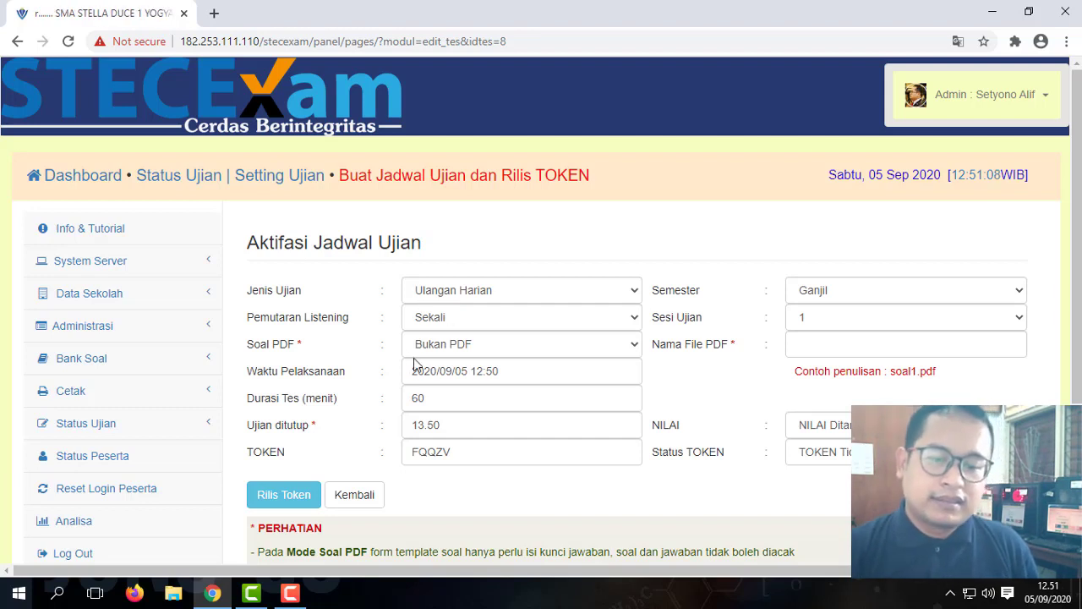
{"action": "left_click", "coordinate": [790, 452]}
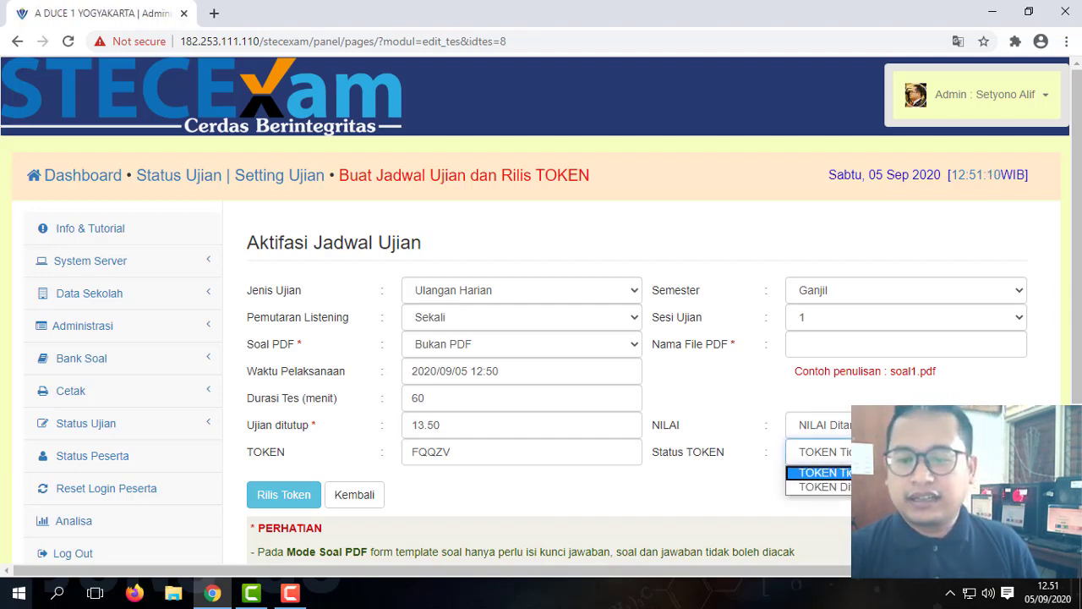
{"action": "left_click", "coordinate": [786, 482]}
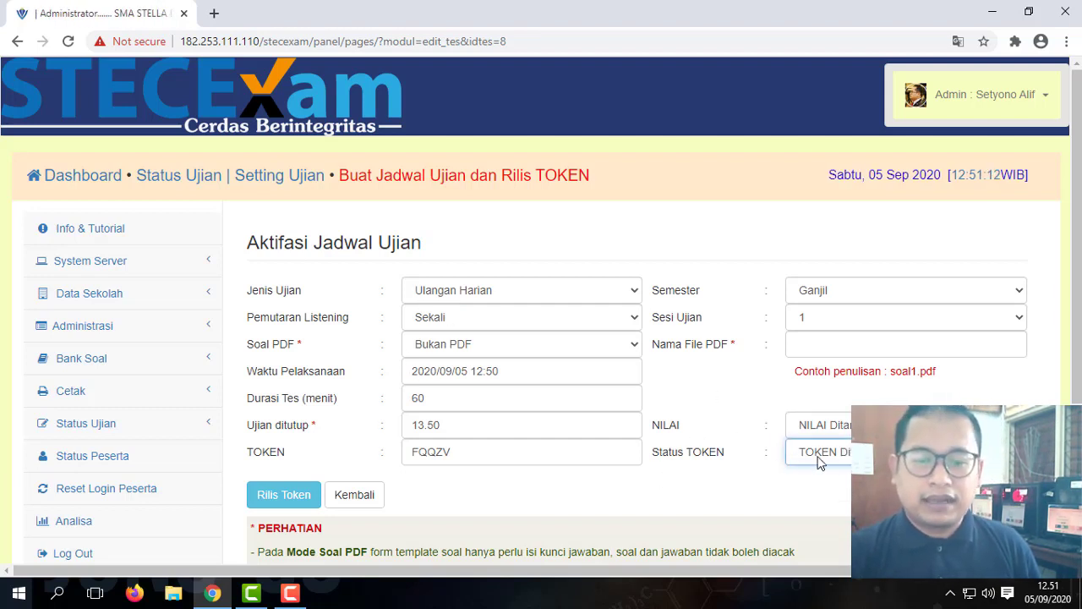
Save the exam schedule by releasing its token, then return to the exam activation list.
{"action": "left_click", "coordinate": [276, 499]}
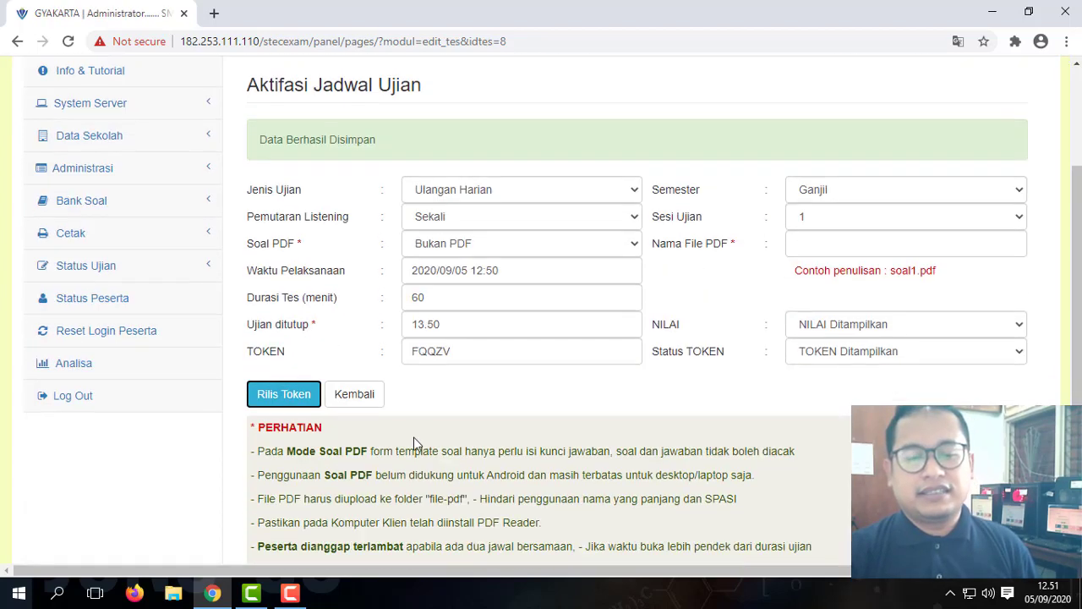
{"action": "scroll", "coordinate": [414, 413], "scroll_direction": "down", "scroll_amount": 2}
{"action": "left_click", "coordinate": [355, 394]}
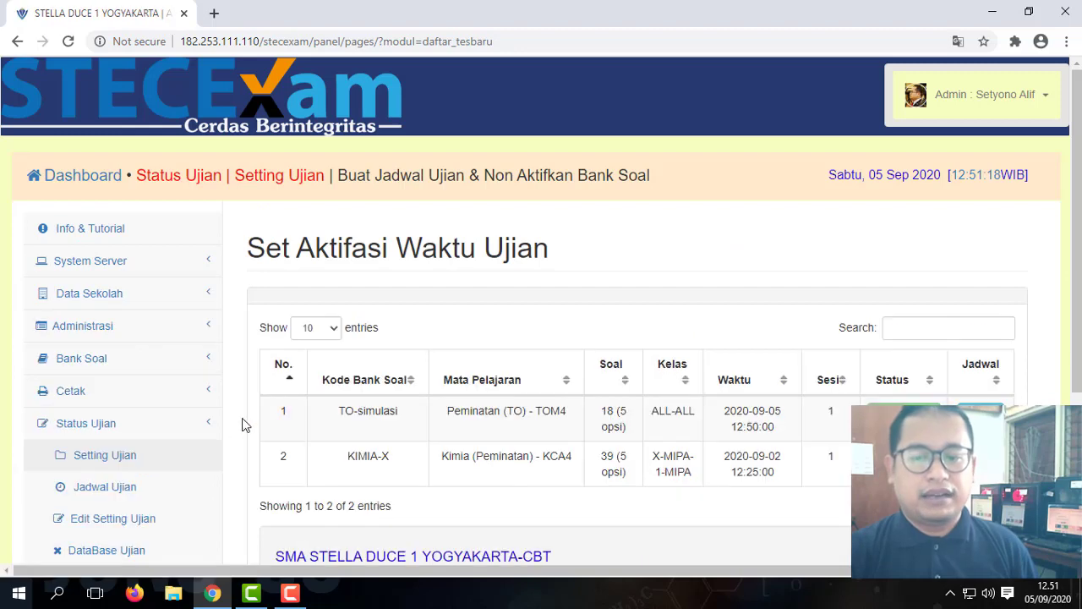
Open the exam schedule page (Jadwal Ujian) and end the KIMIA-X exam through its Selesai test status.
{"action": "scroll", "coordinate": [148, 465], "scroll_direction": "down", "scroll_amount": 2}
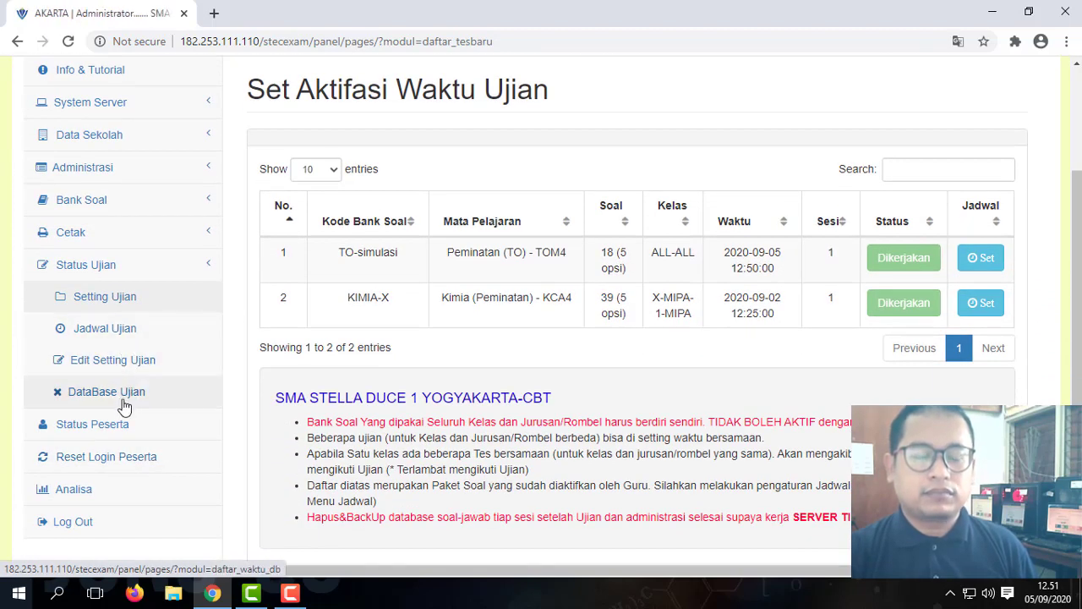
{"action": "left_click", "coordinate": [109, 328]}
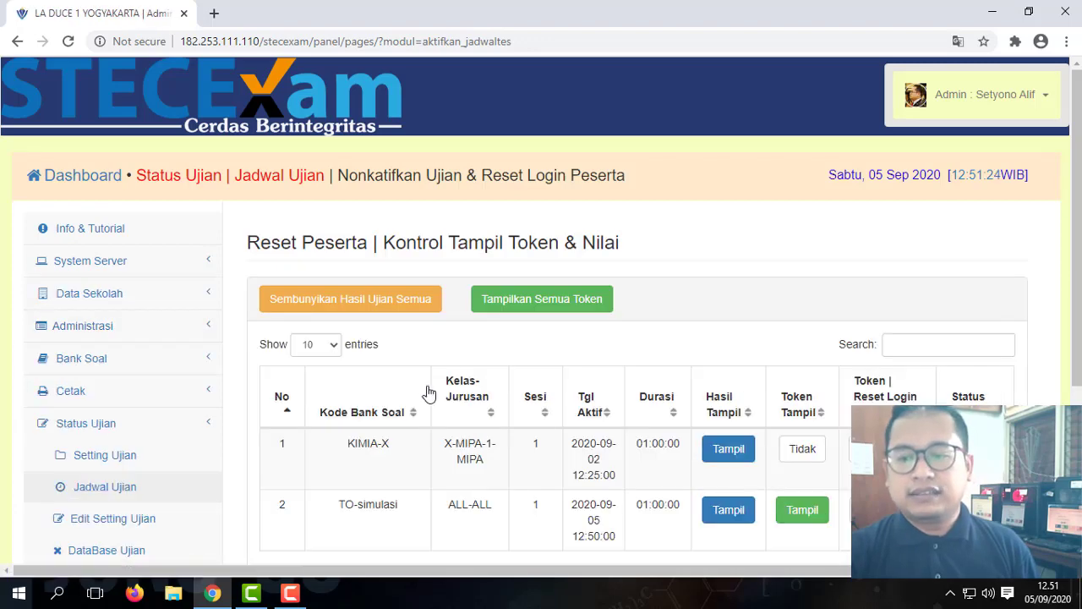
{"action": "scroll", "coordinate": [623, 481], "scroll_direction": "down", "scroll_amount": 2}
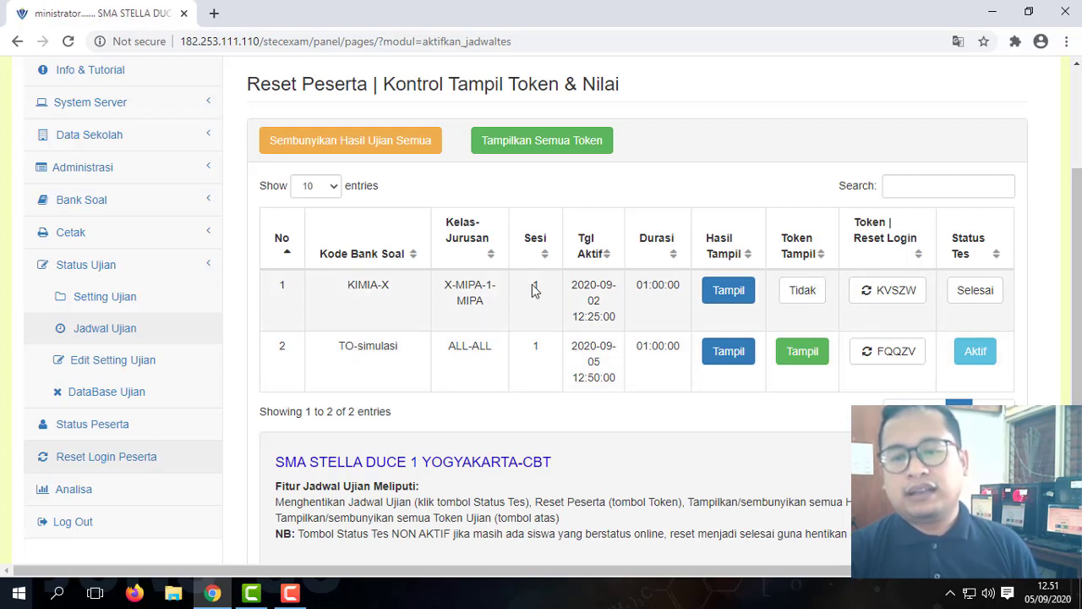
{"action": "left_click", "coordinate": [981, 304]}
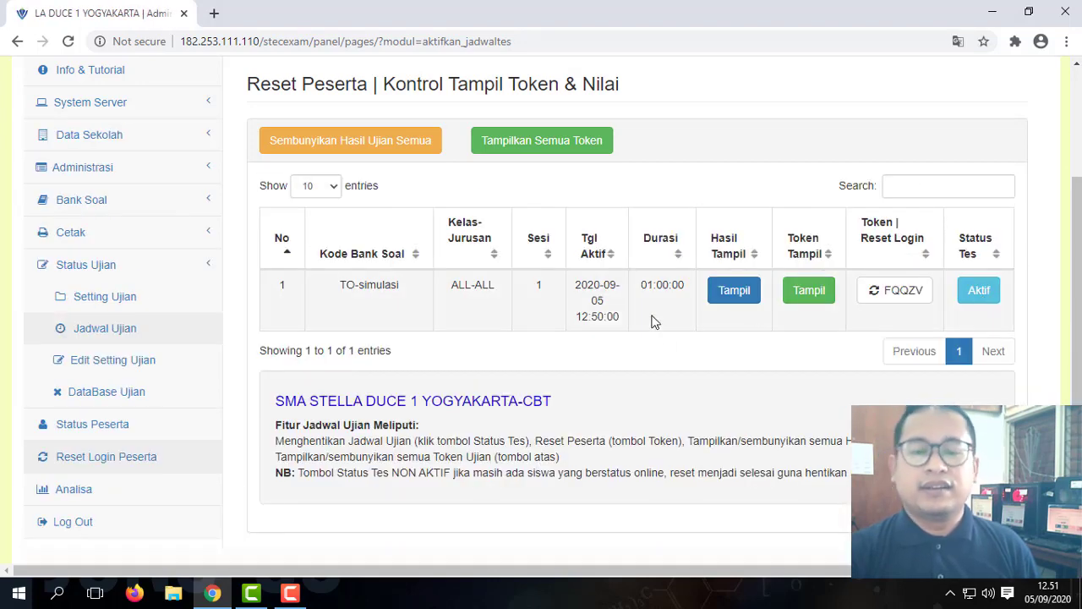